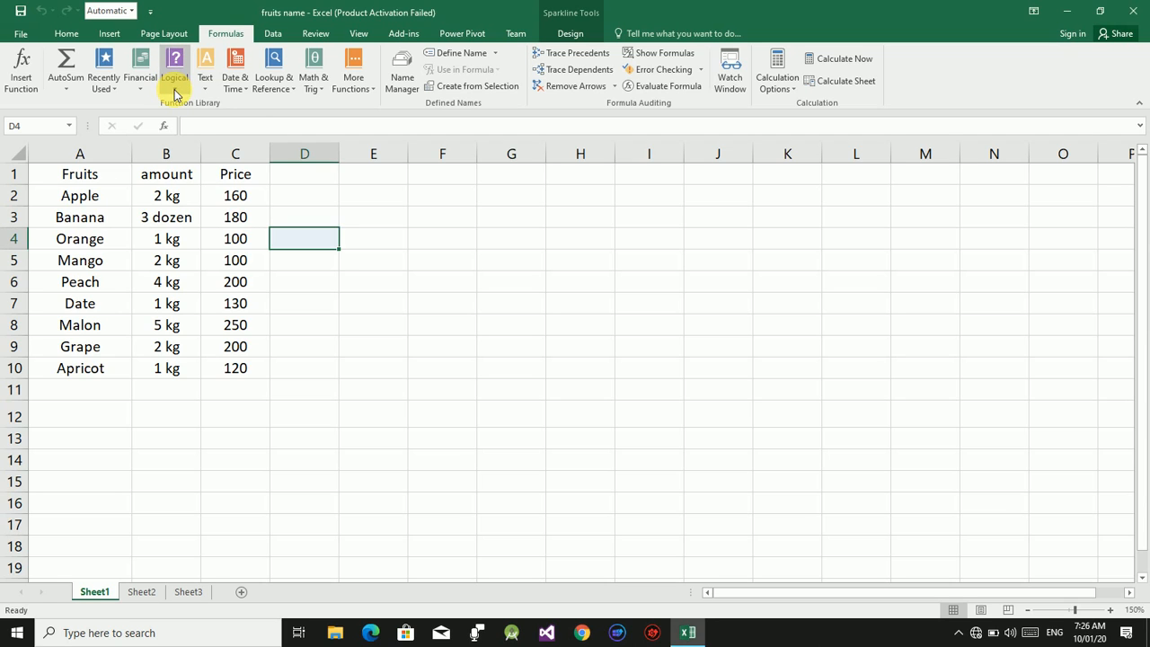
- Apply the AND function in cell D4 to the price range C2:C10 and clear the cell again
{"action": "left_click", "coordinate": [176, 90]}
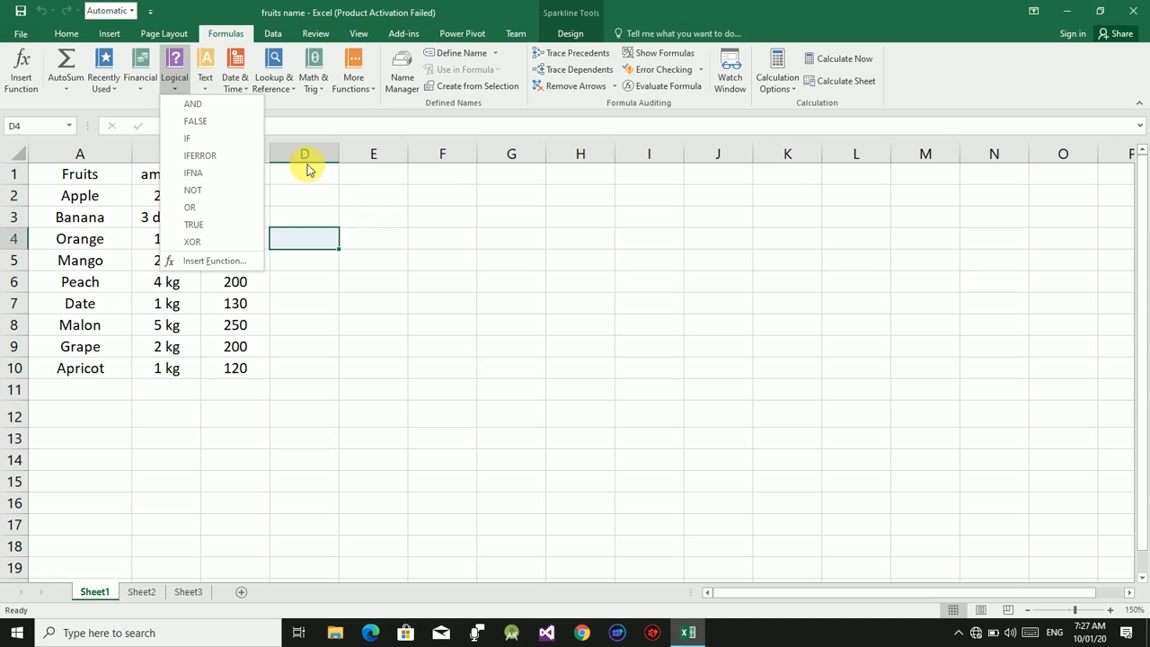
{"action": "left_click", "coordinate": [201, 108]}
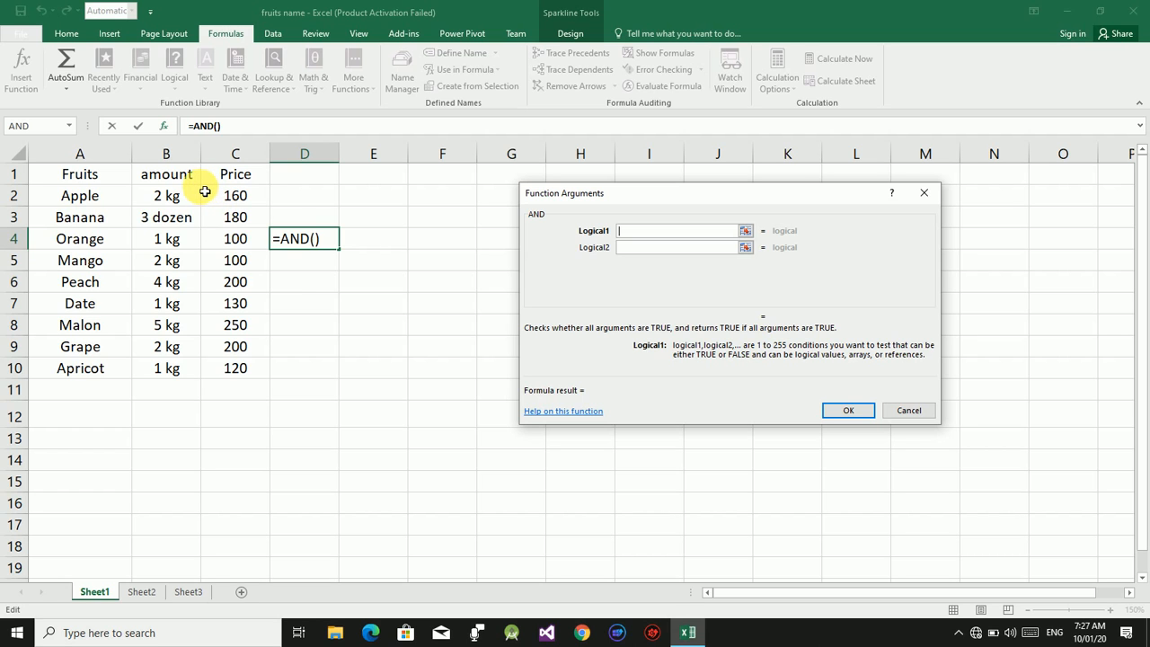
{"action": "left_click_drag", "start_coordinate": [195, 195], "coordinate": [243, 372]}
{"action": "left_click", "coordinate": [218, 196]}
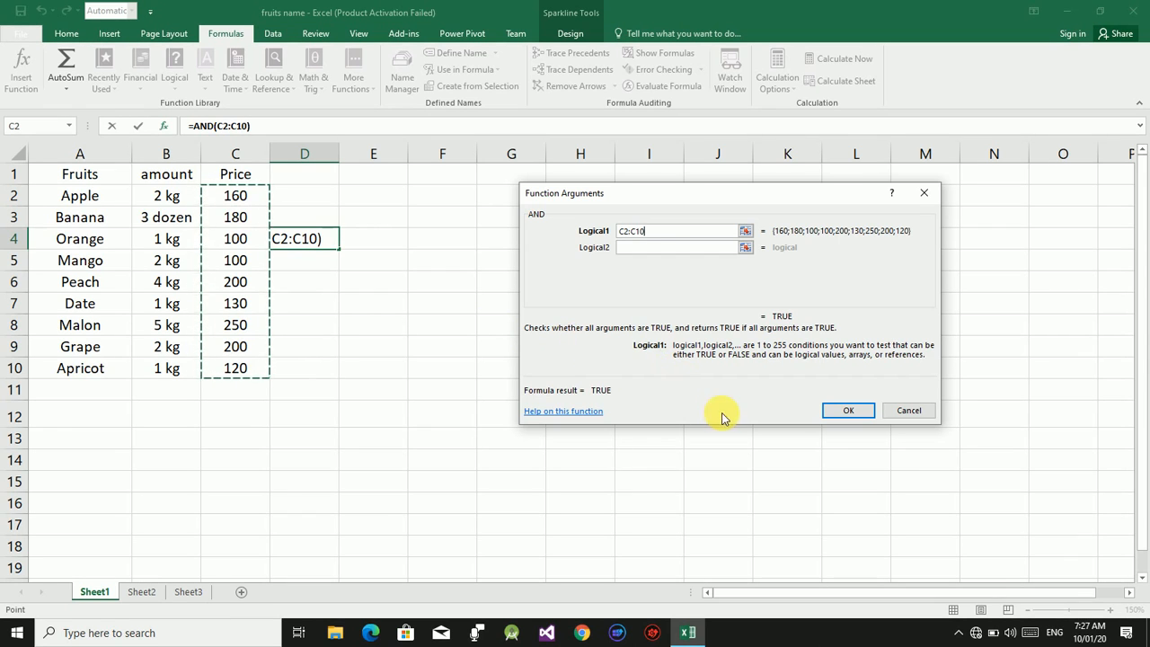
{"action": "left_click", "coordinate": [847, 410]}
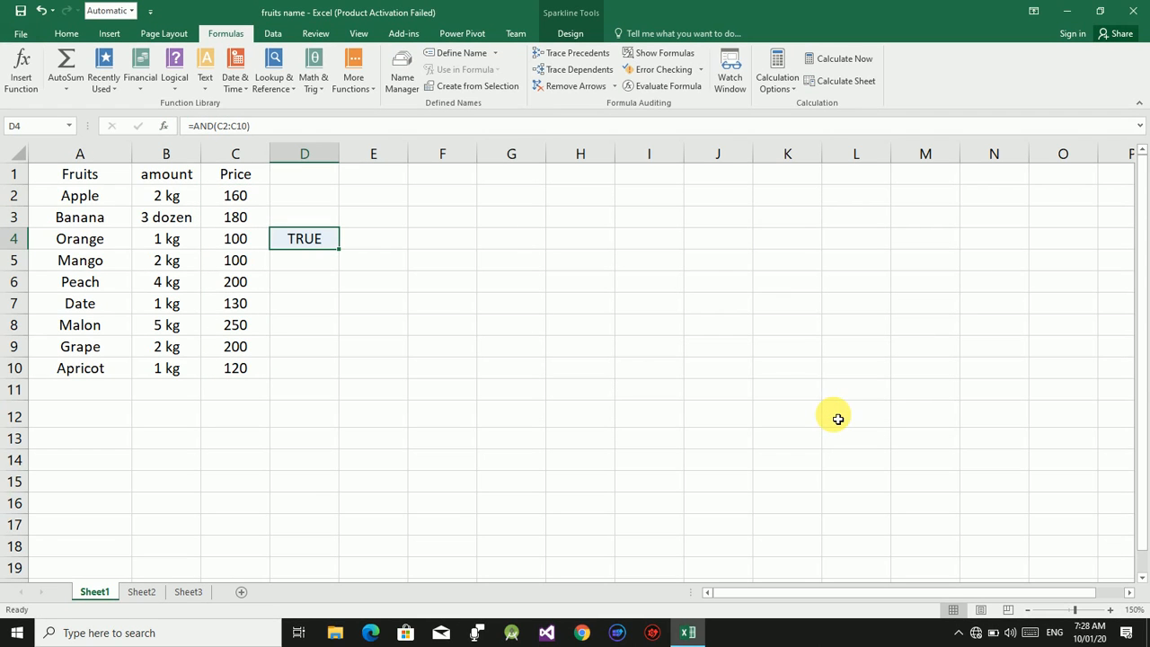
{"action": "key", "text": "Delete"}
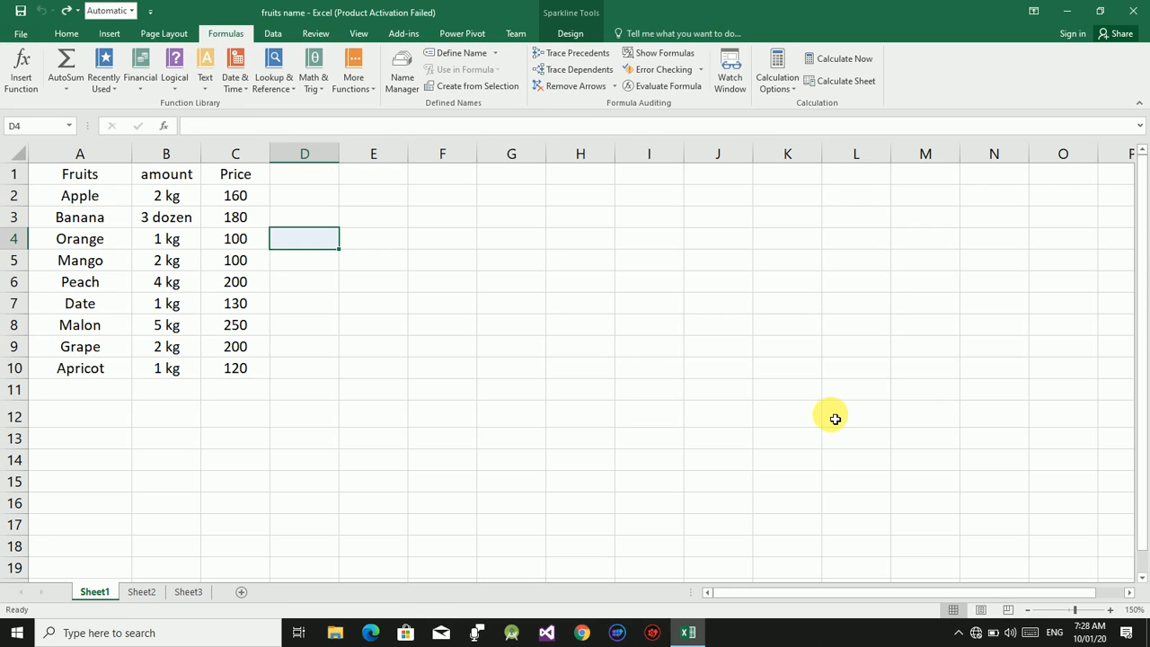
- Insert an AND function in cell D4 with C2, C3 and C4 as its three logical arguments
{"action": "left_click", "coordinate": [175, 90]}
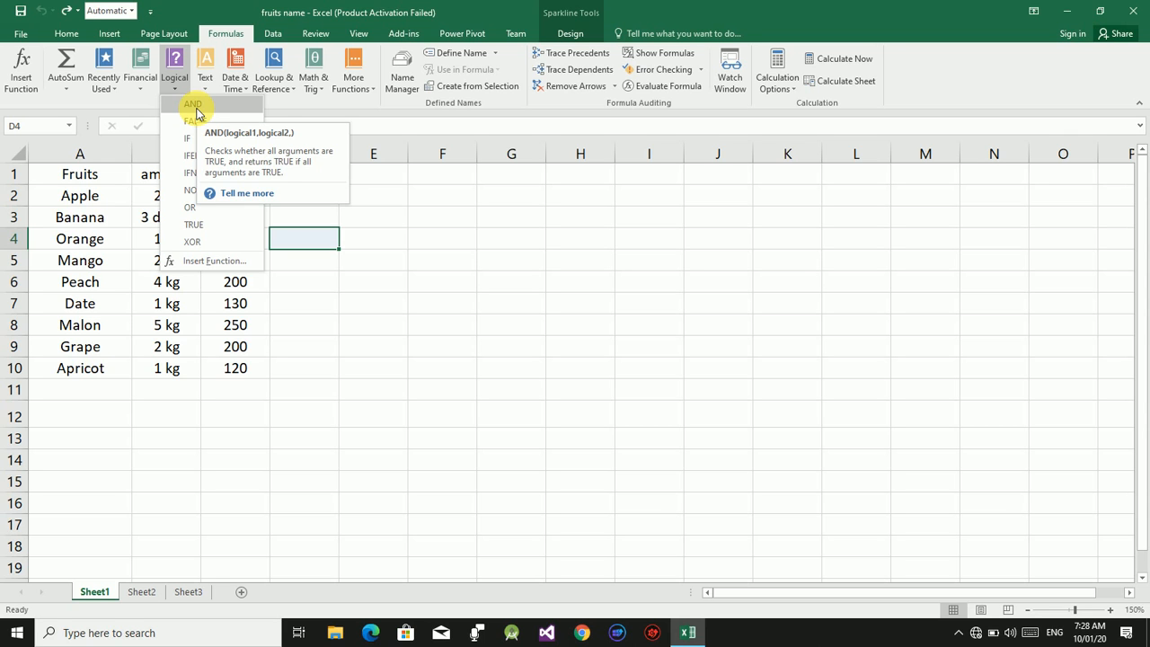
{"action": "left_click", "coordinate": [194, 106]}
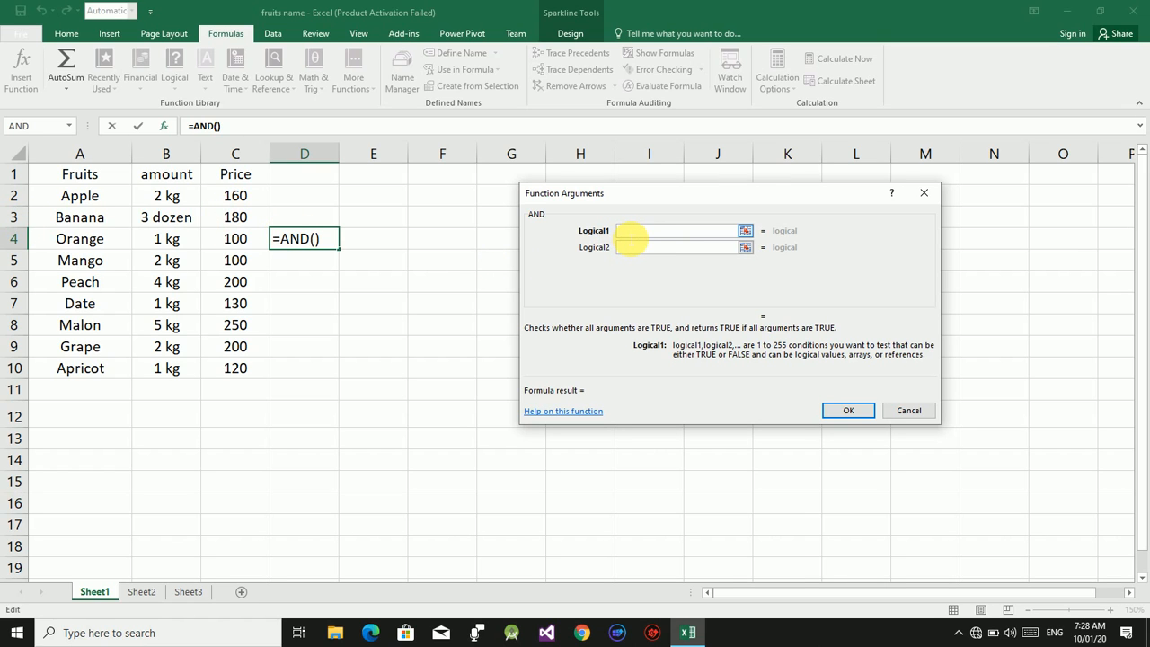
{"action": "type", "text": "c2"}
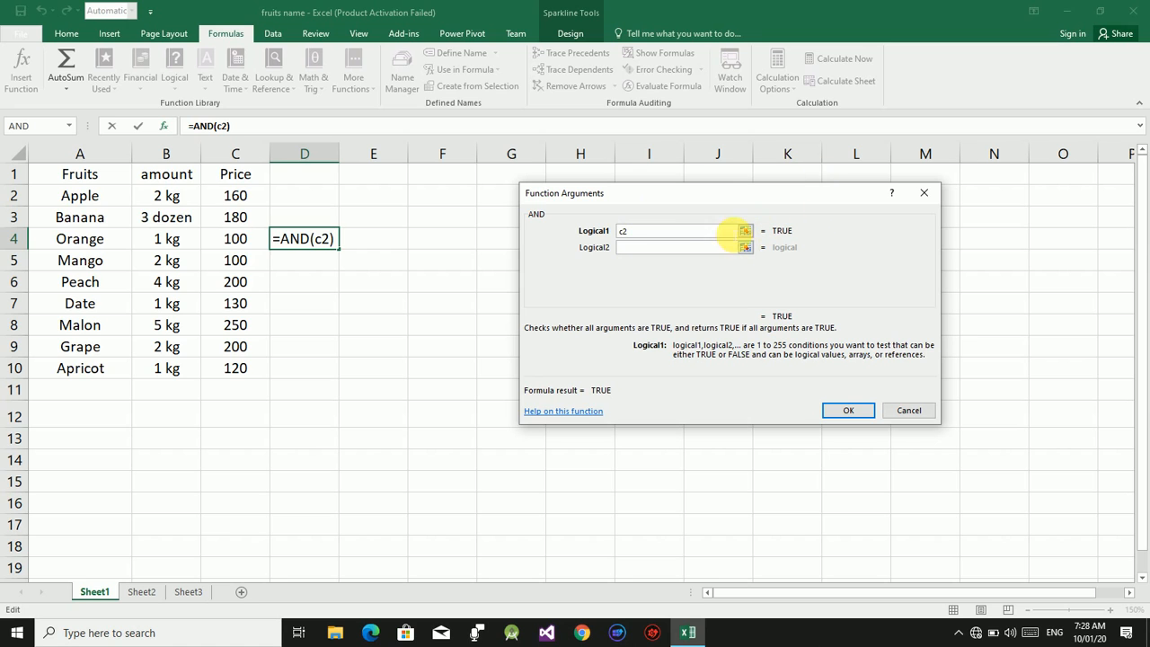
{"action": "left_click", "coordinate": [648, 248]}
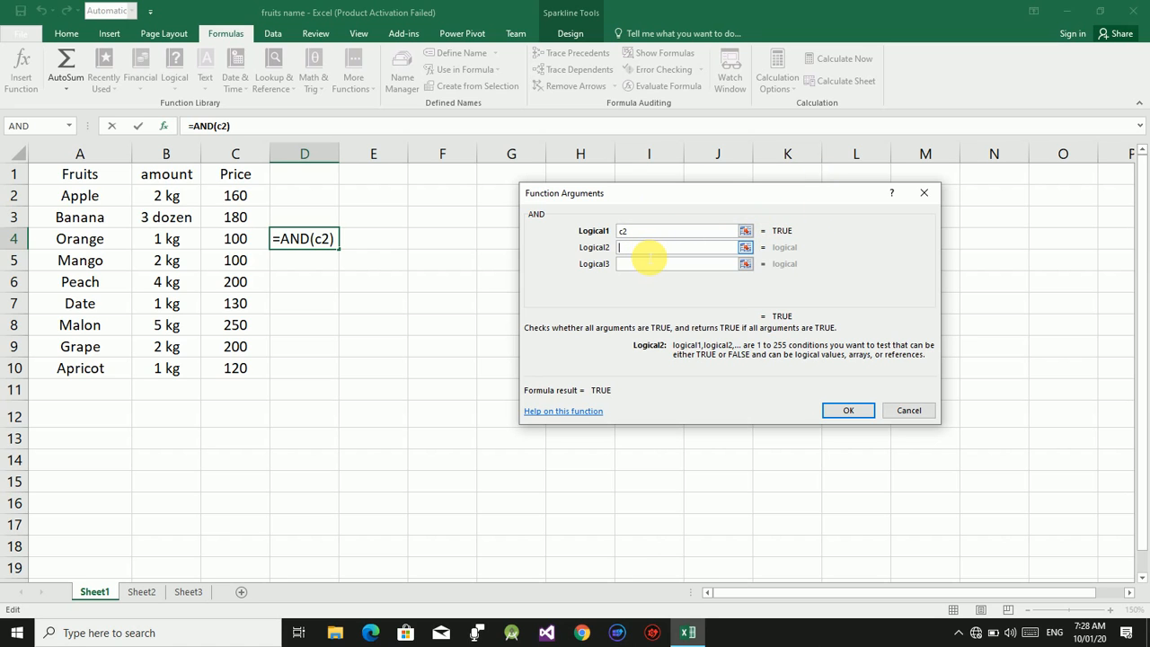
{"action": "type", "text": "c3"}
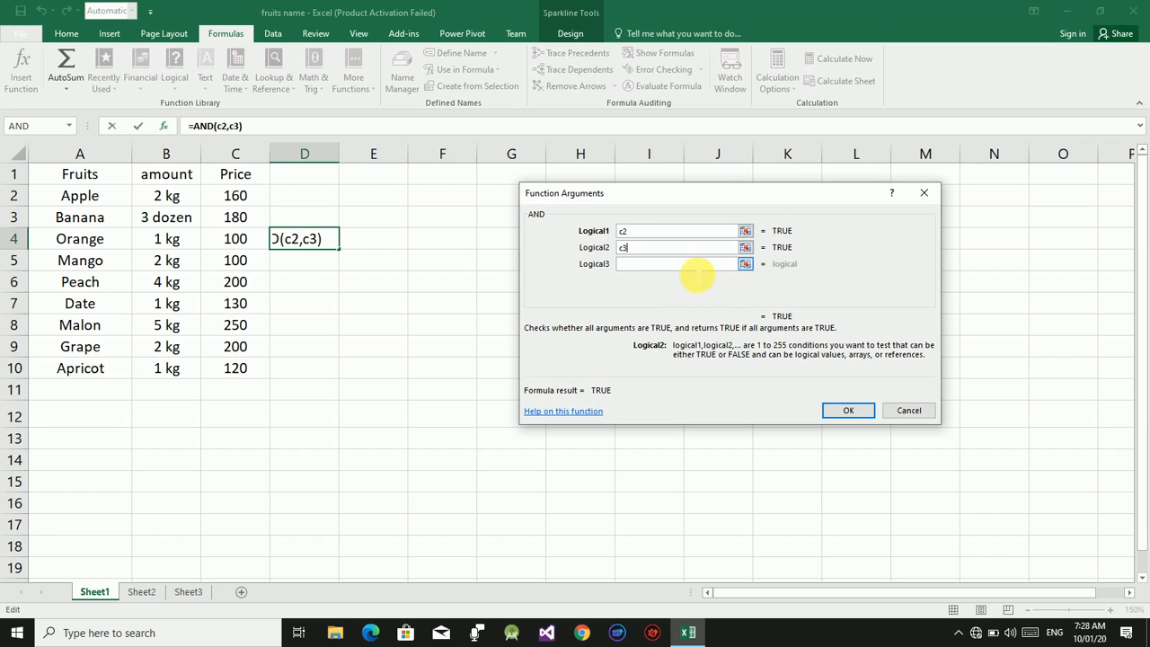
{"action": "left_click", "coordinate": [668, 276]}
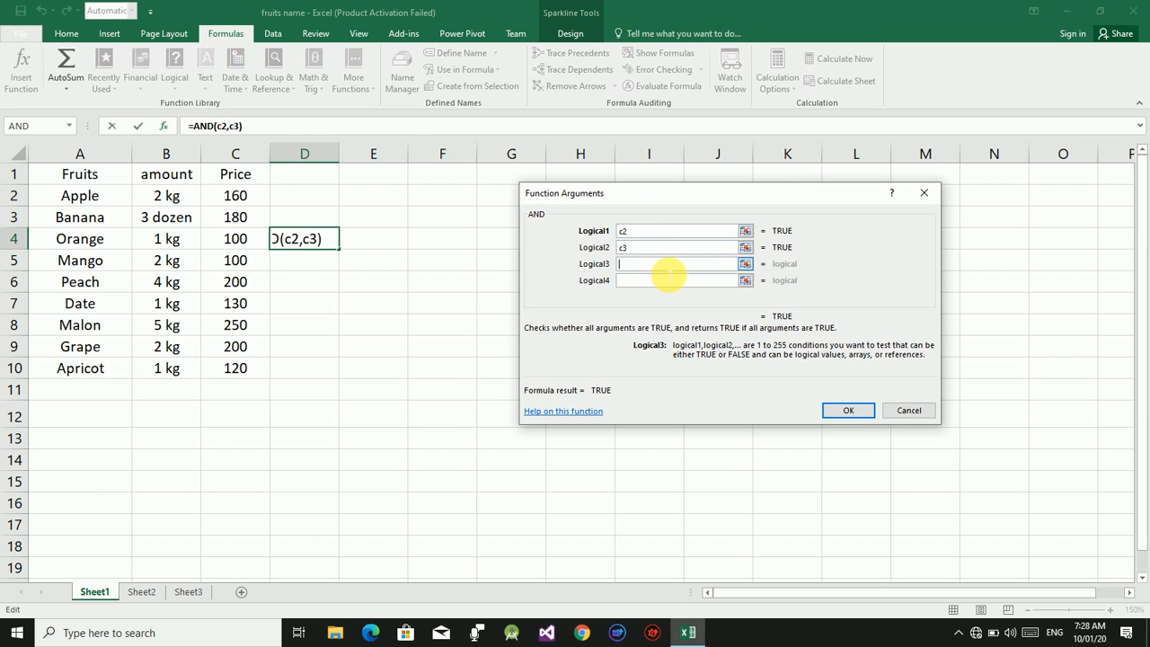
{"action": "type", "text": "c"}
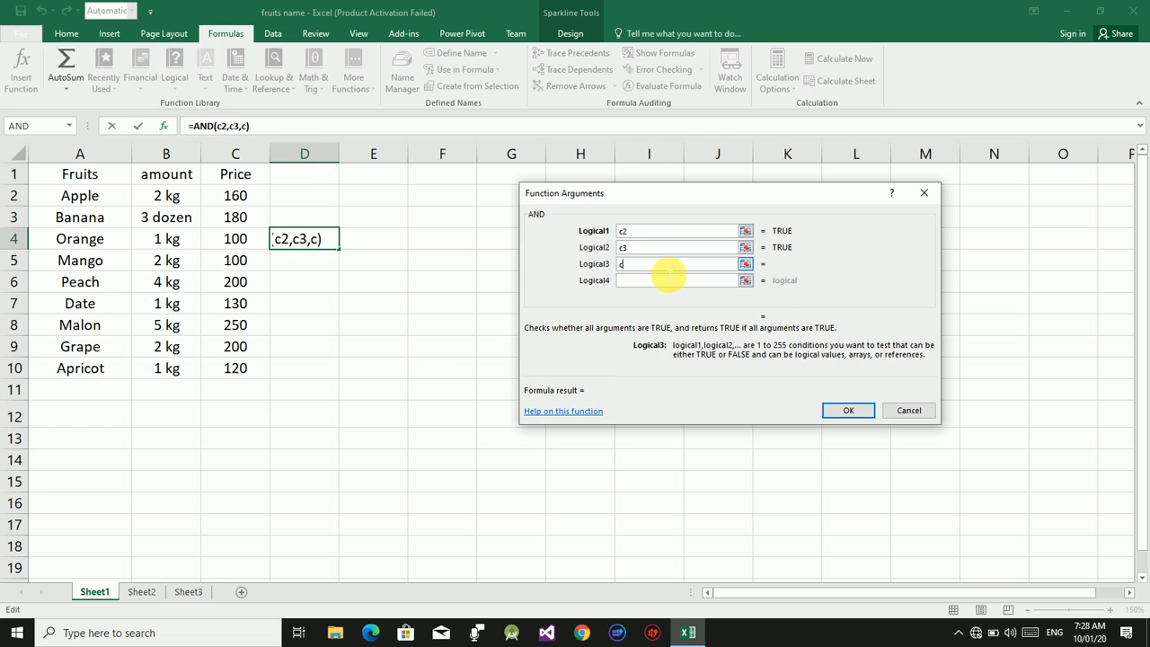
{"action": "type", "text": "4"}
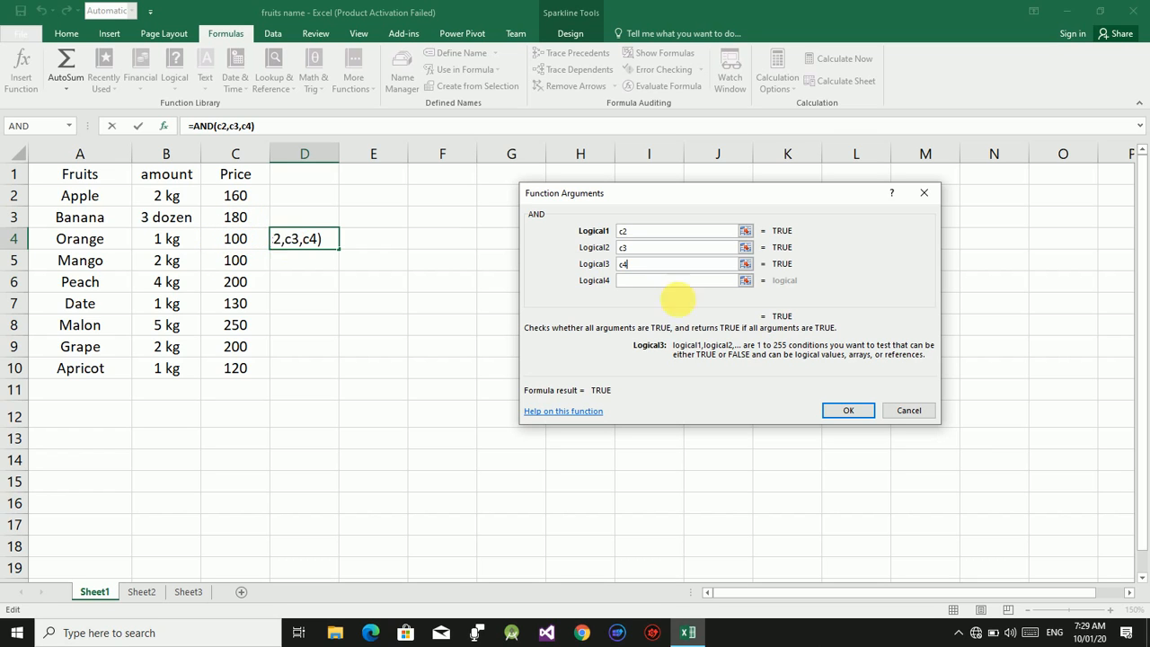
{"action": "left_click", "coordinate": [847, 410]}
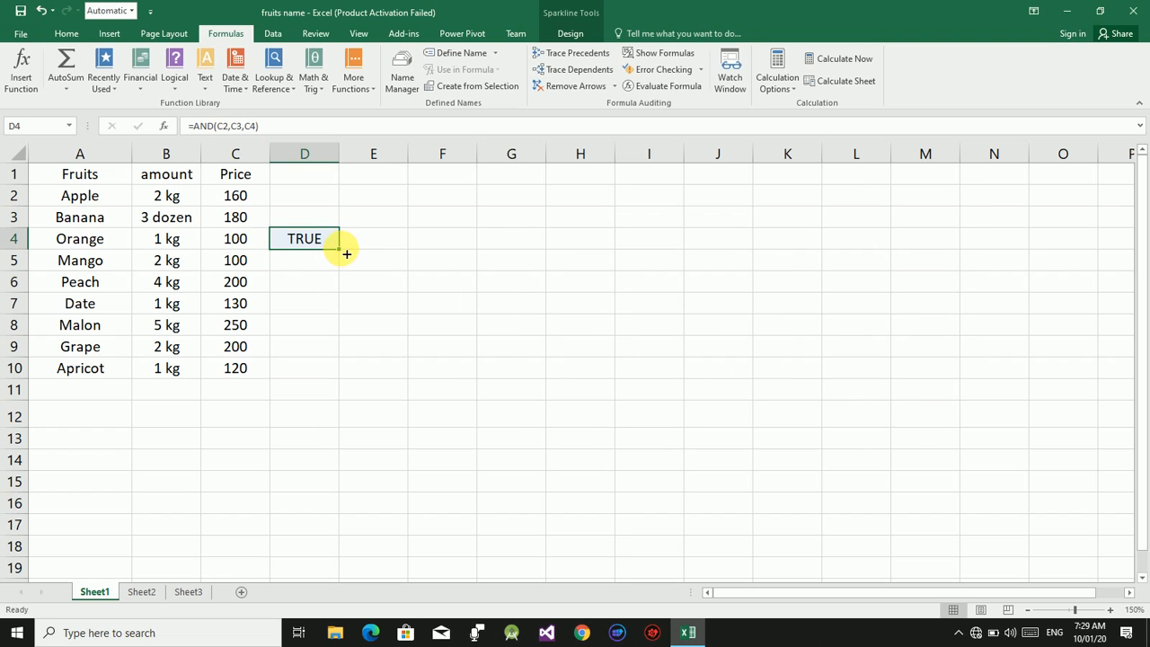
- Fill the AND formula from D4 down to D10, and undo both the fill and the formula
{"action": "left_click_drag", "start_coordinate": [344, 254], "coordinate": [346, 274]}
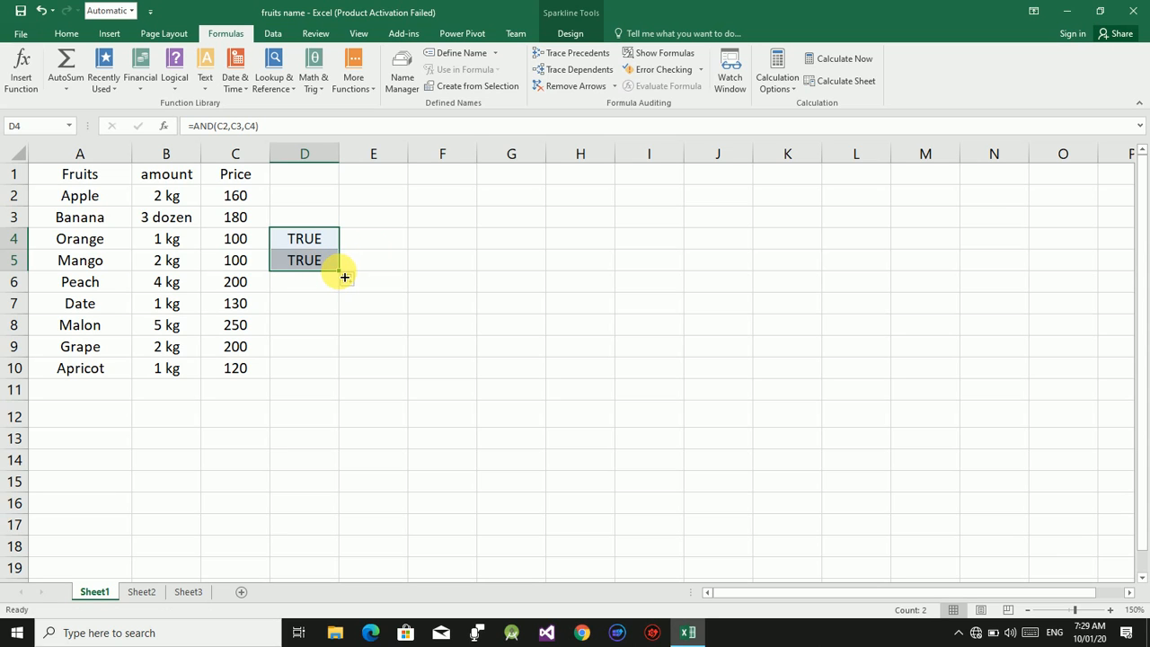
{"action": "left_click_drag", "start_coordinate": [344, 277], "coordinate": [346, 381]}
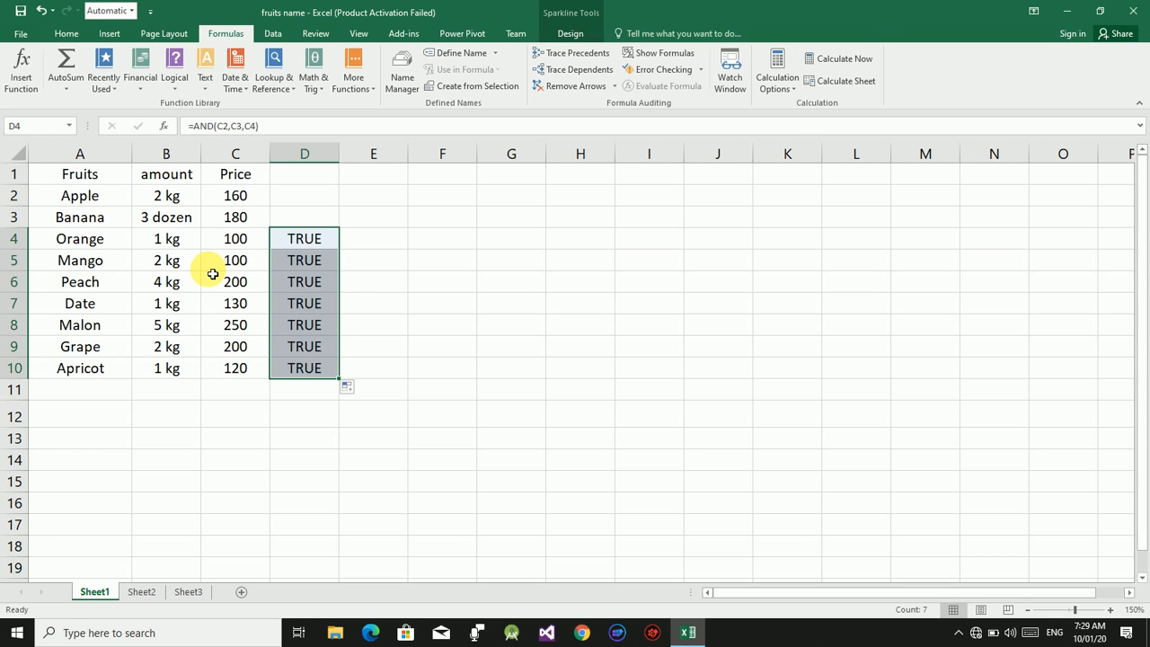
{"action": "key", "text": "ctrl+z"}
{"action": "key", "text": "ctrl+z"}
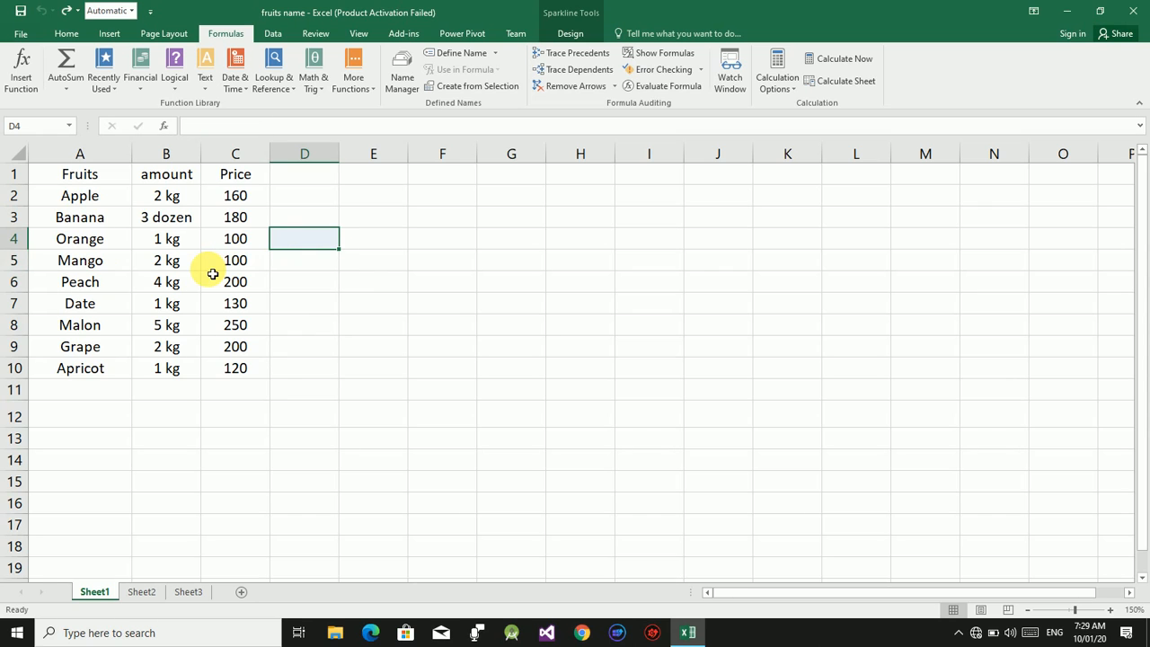
{"action": "left_click", "coordinate": [176, 95]}
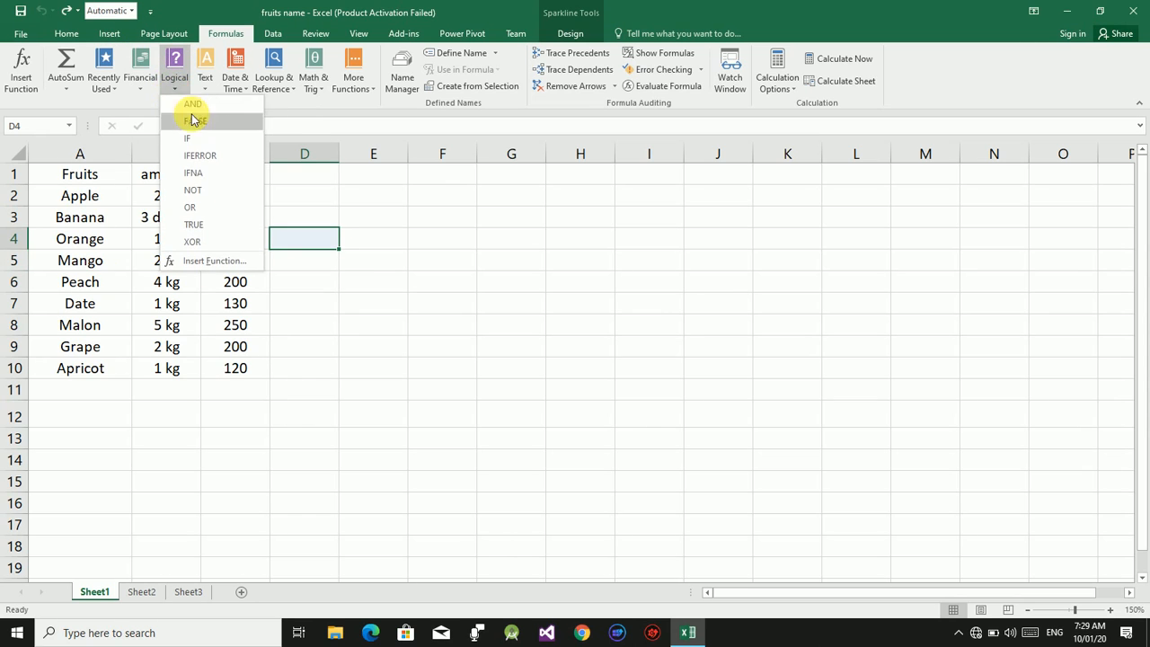
{"action": "left_click", "coordinate": [195, 123]}
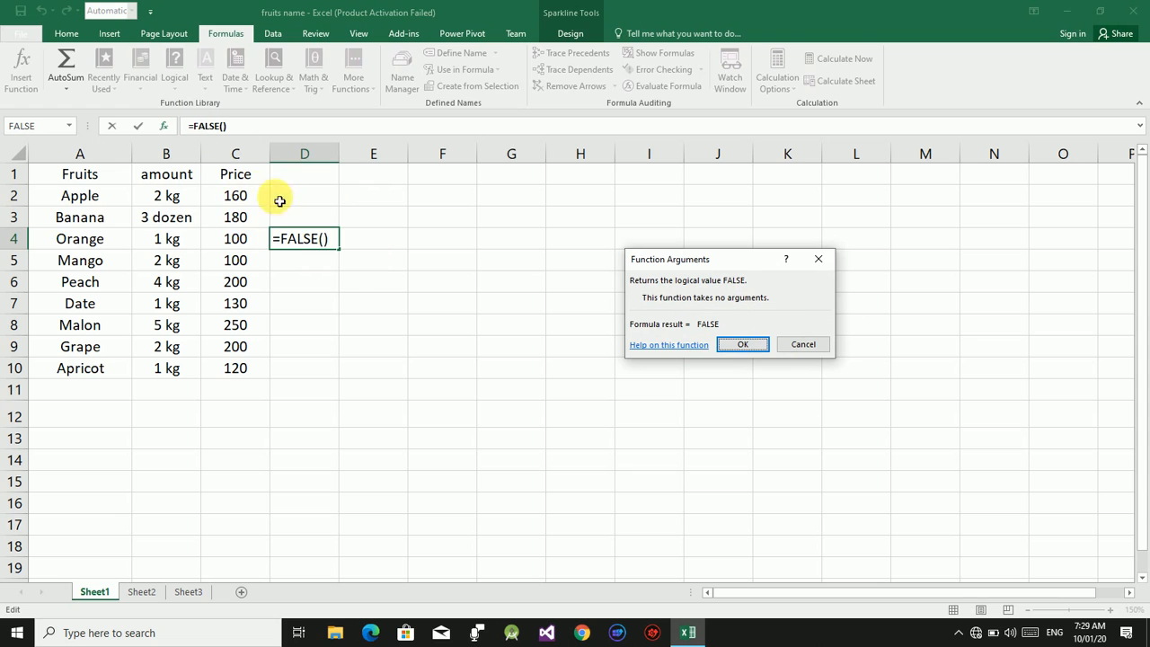
{"action": "left_click", "coordinate": [798, 344]}
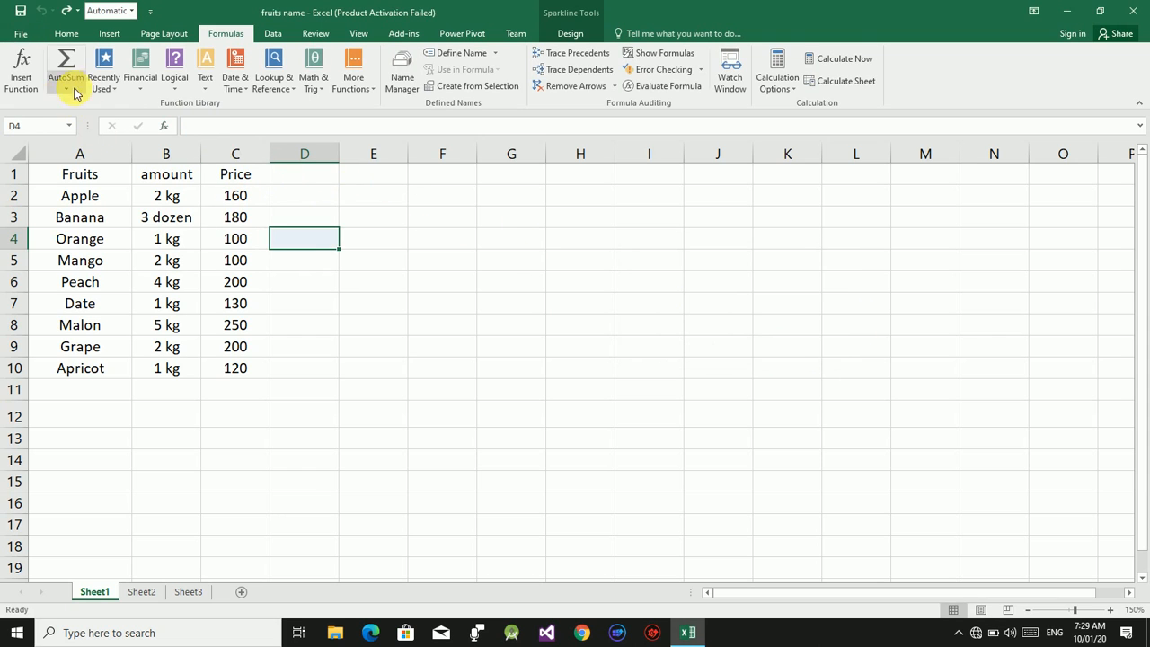
- Try the AND function in cell D4 with E2 as its first logical argument, and cancel it
{"action": "left_click", "coordinate": [173, 82]}
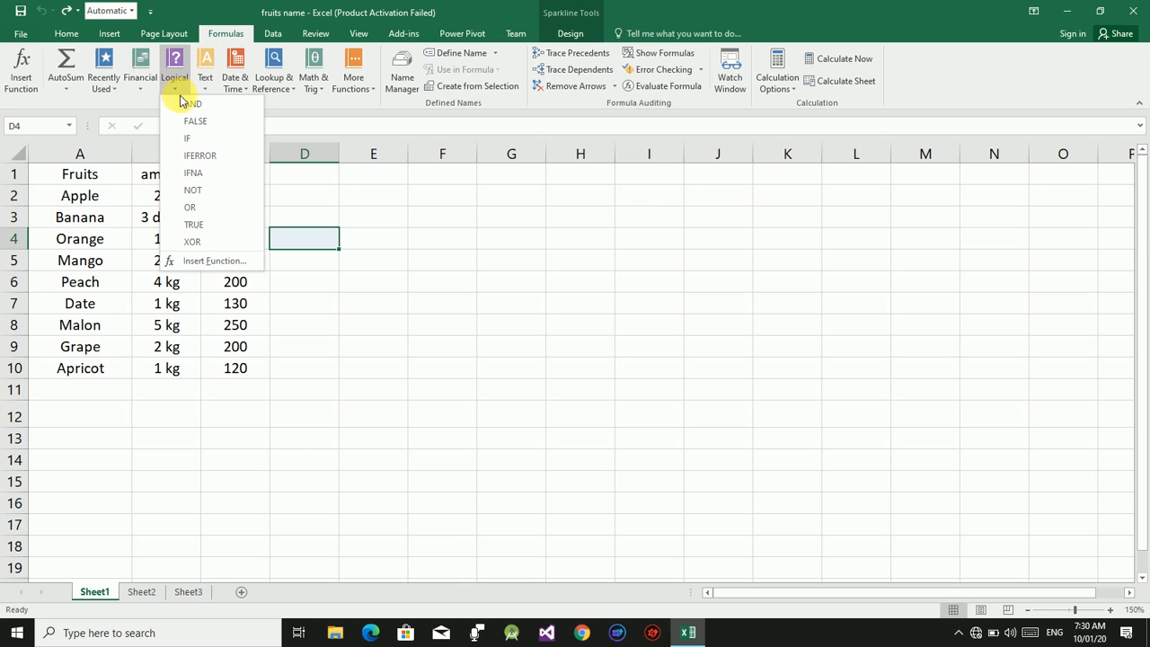
{"action": "left_click", "coordinate": [191, 103]}
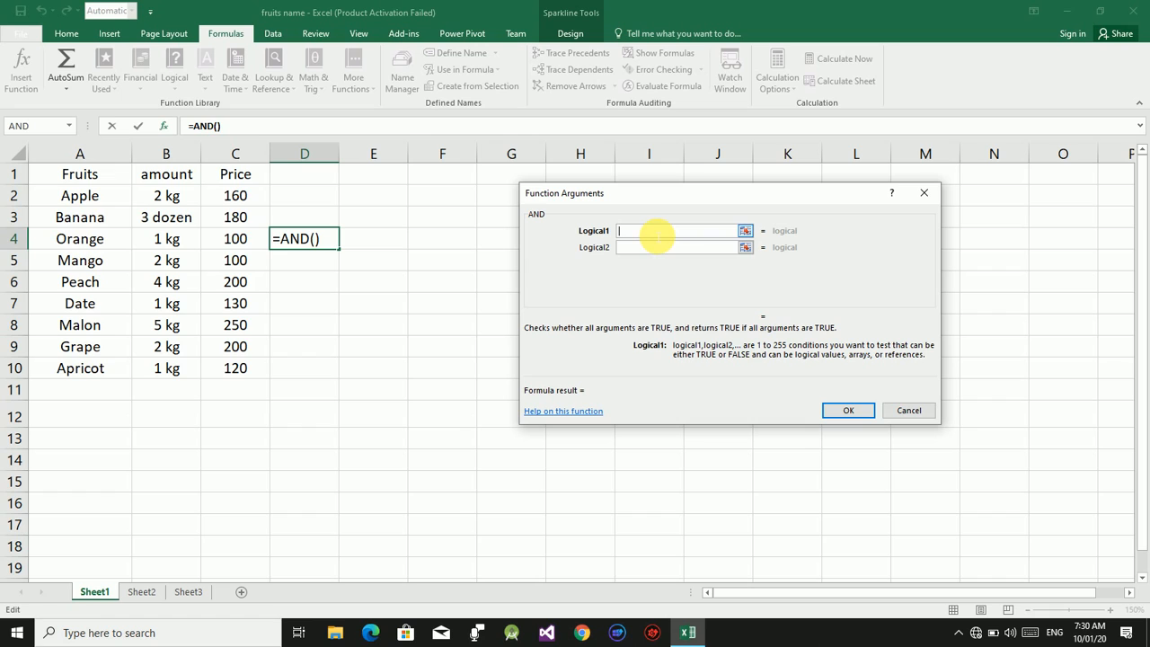
{"action": "type", "text": "3"}
{"action": "key", "text": "BackSpace"}
{"action": "type", "text": "e2"}
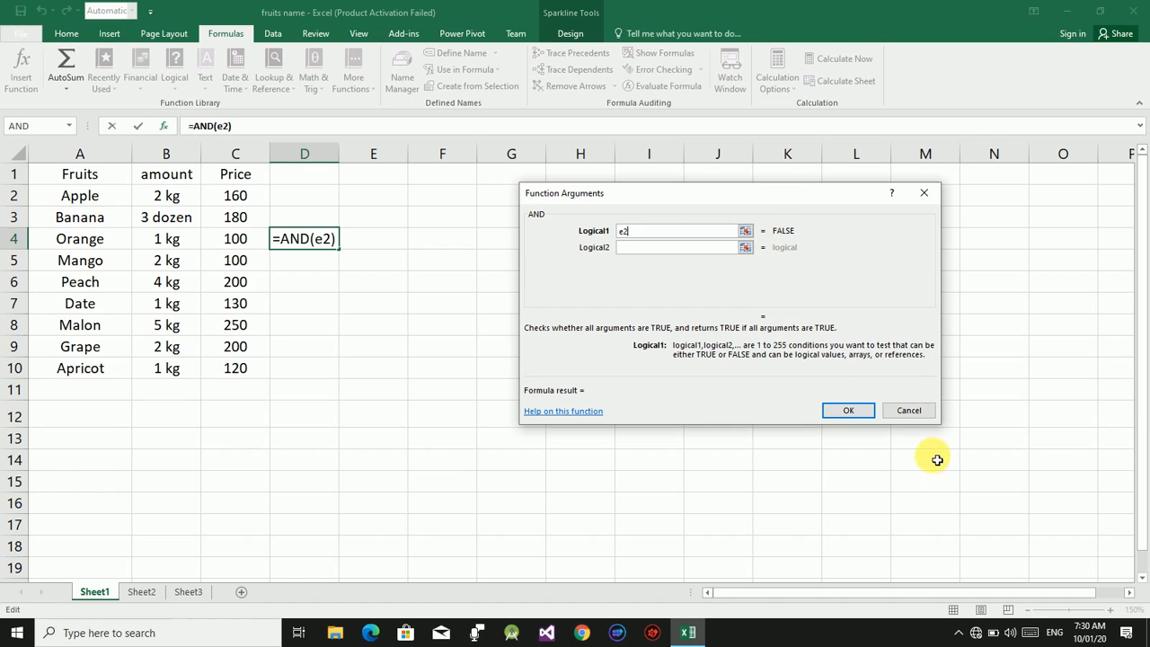
{"action": "left_click", "coordinate": [908, 411]}
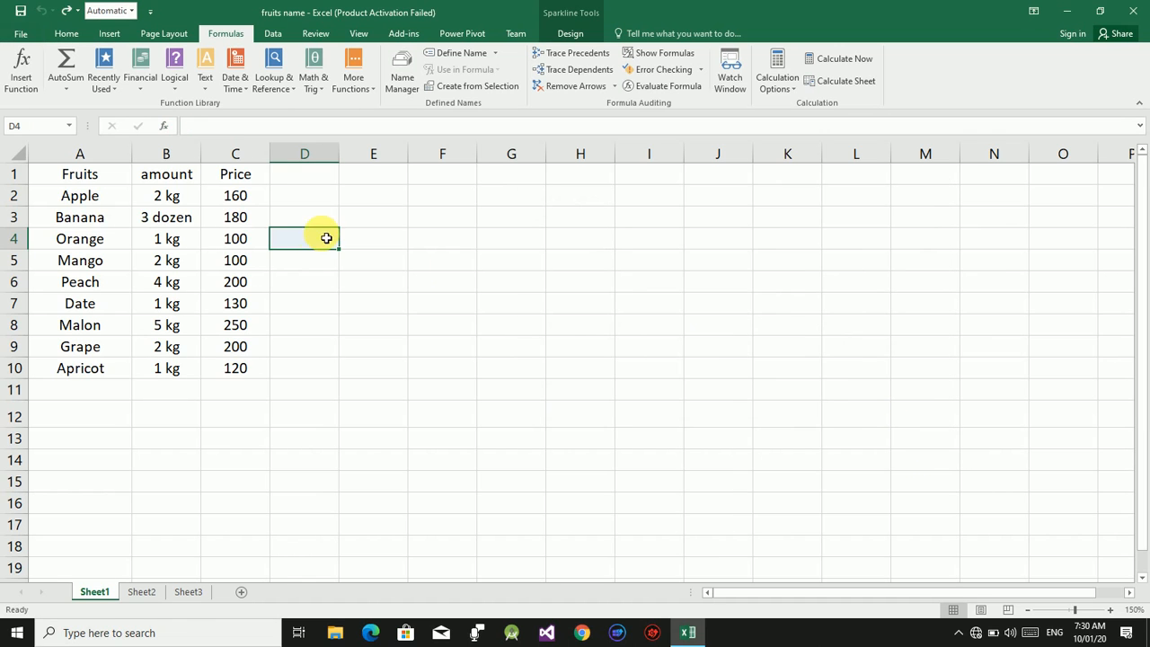
{"action": "left_click", "coordinate": [175, 83]}
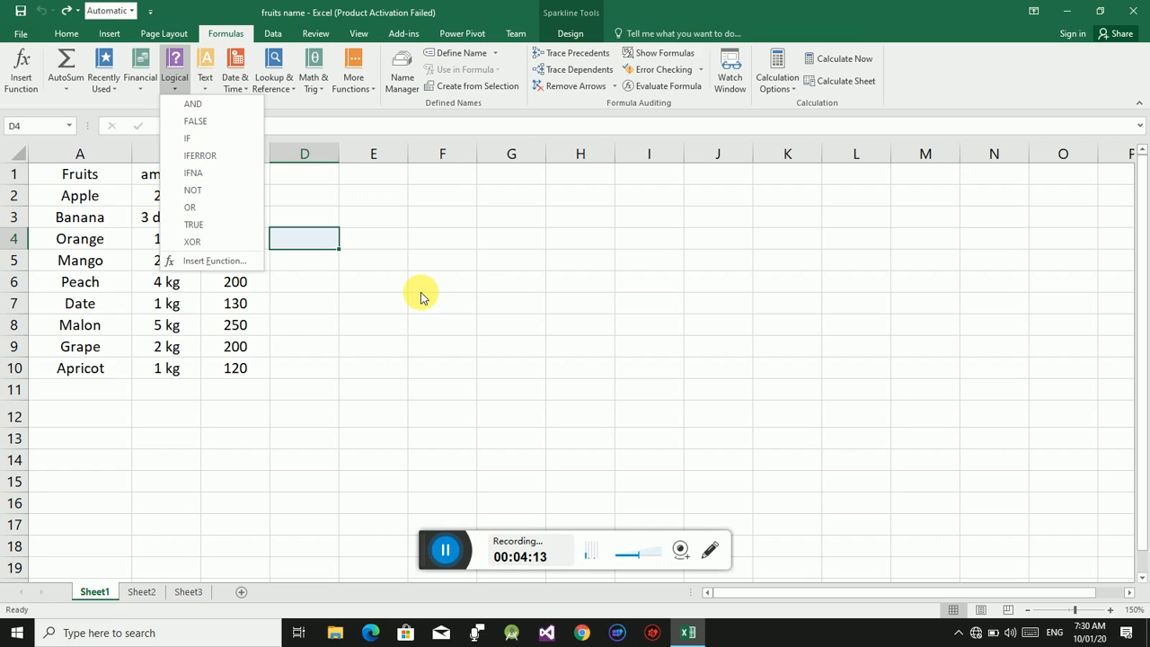
{"action": "left_click", "coordinate": [445, 550]}
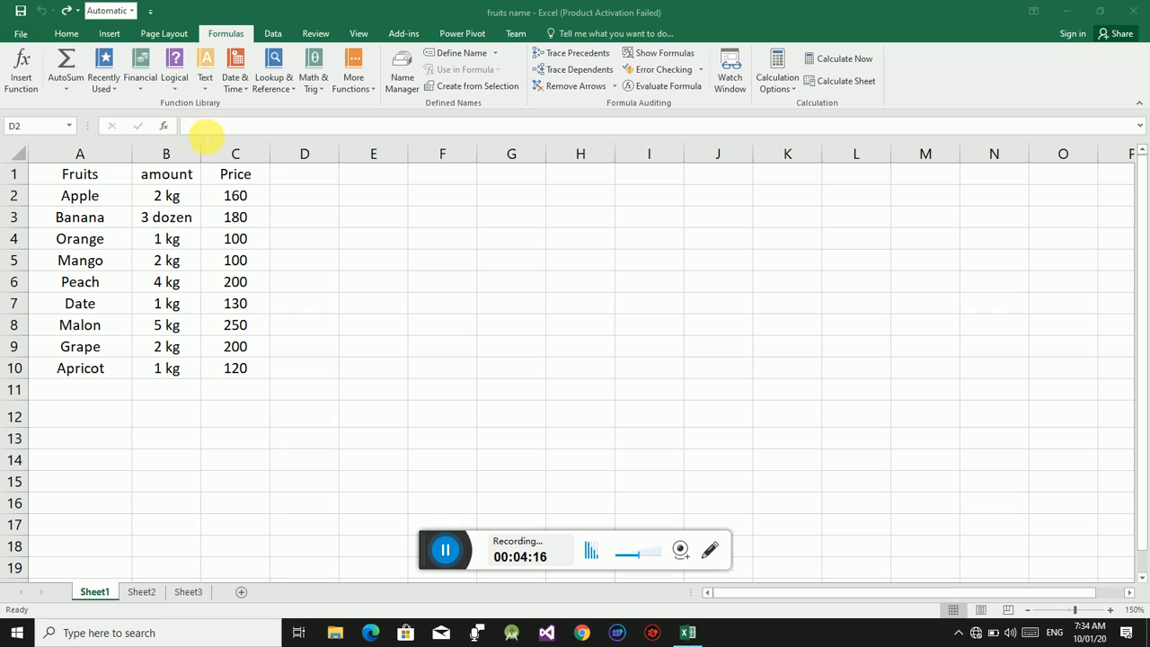
- Insert the FALSE function in cell D2 and undo the entry
{"action": "left_click", "coordinate": [176, 91]}
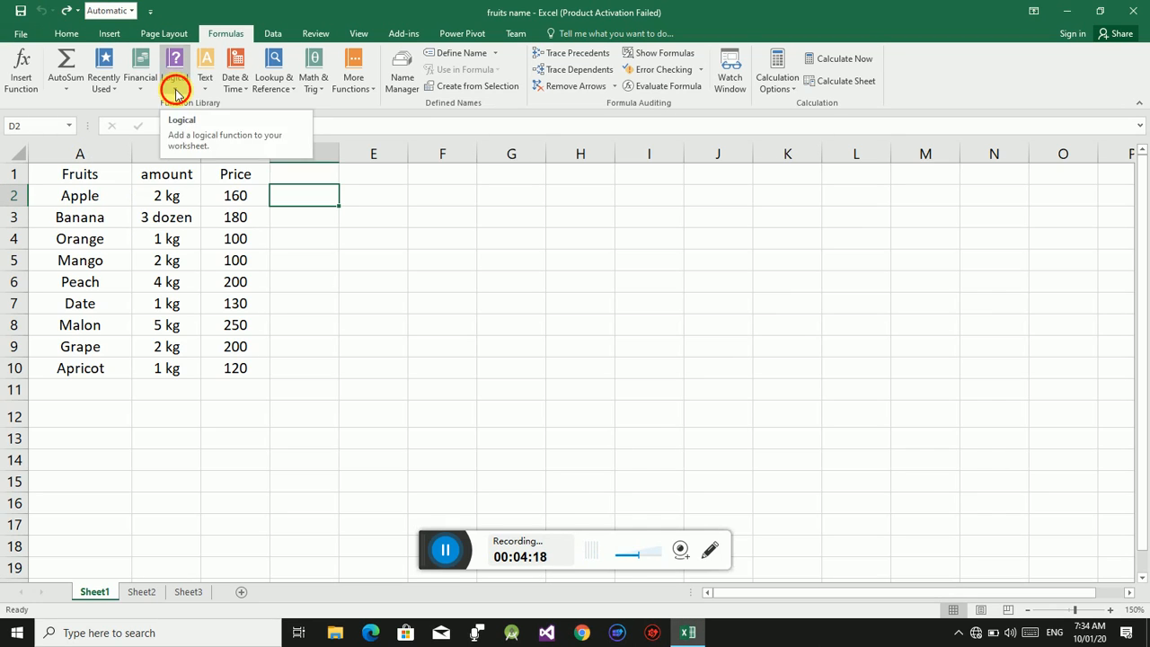
{"action": "left_click", "coordinate": [174, 90]}
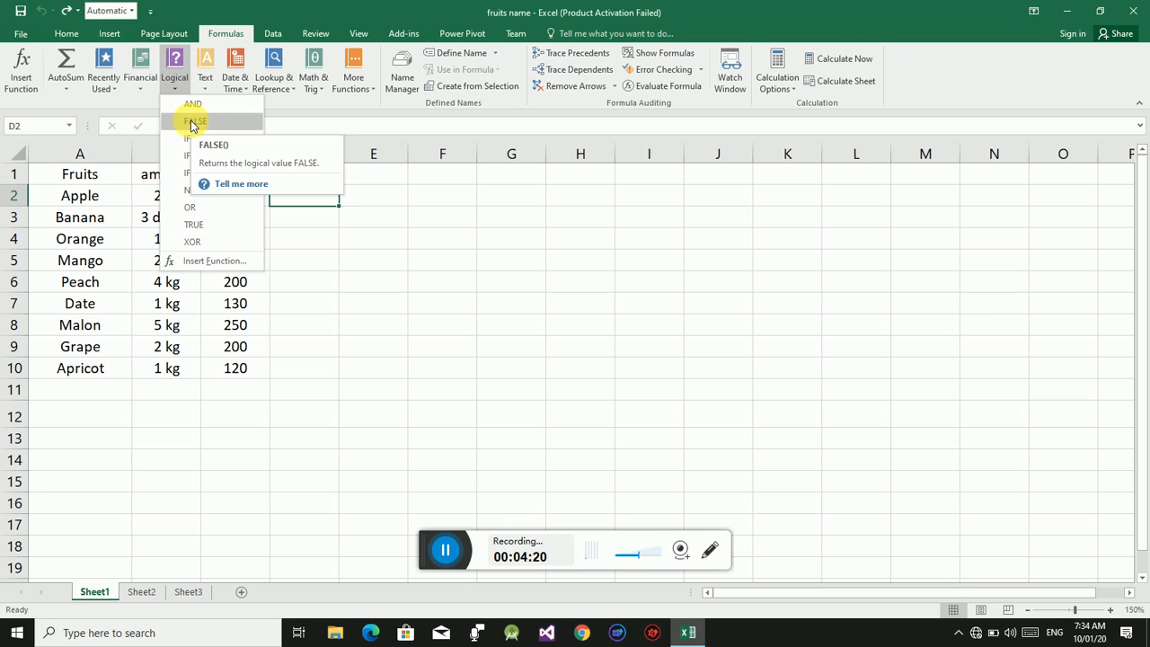
{"action": "left_click", "coordinate": [193, 122]}
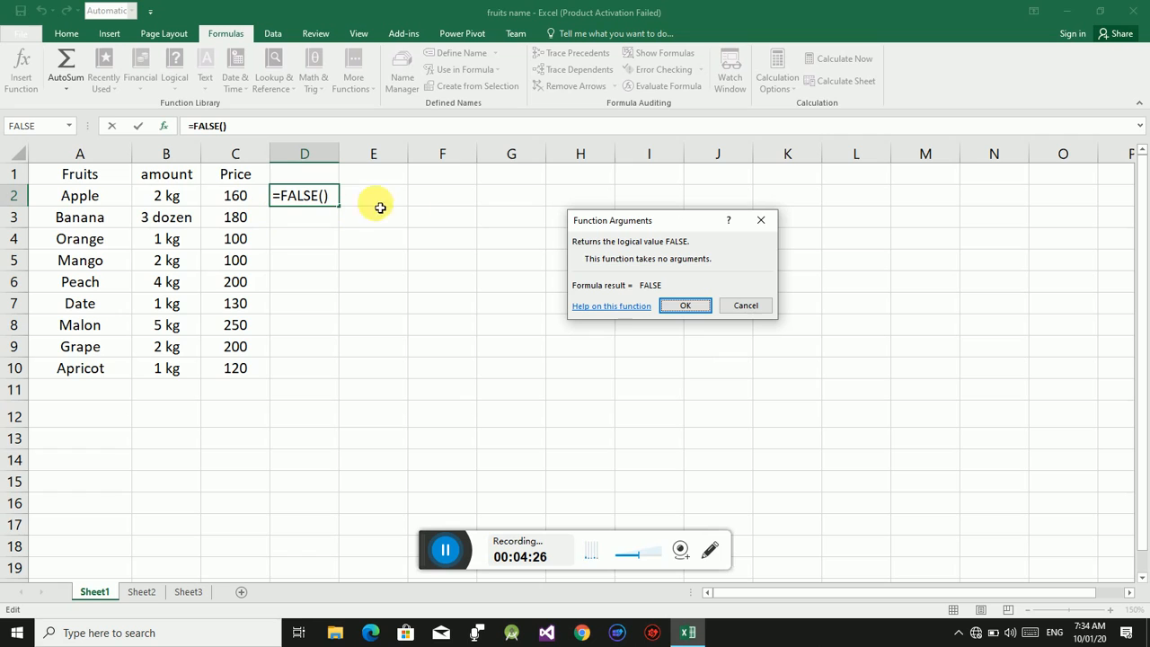
{"action": "left_click", "coordinate": [684, 305]}
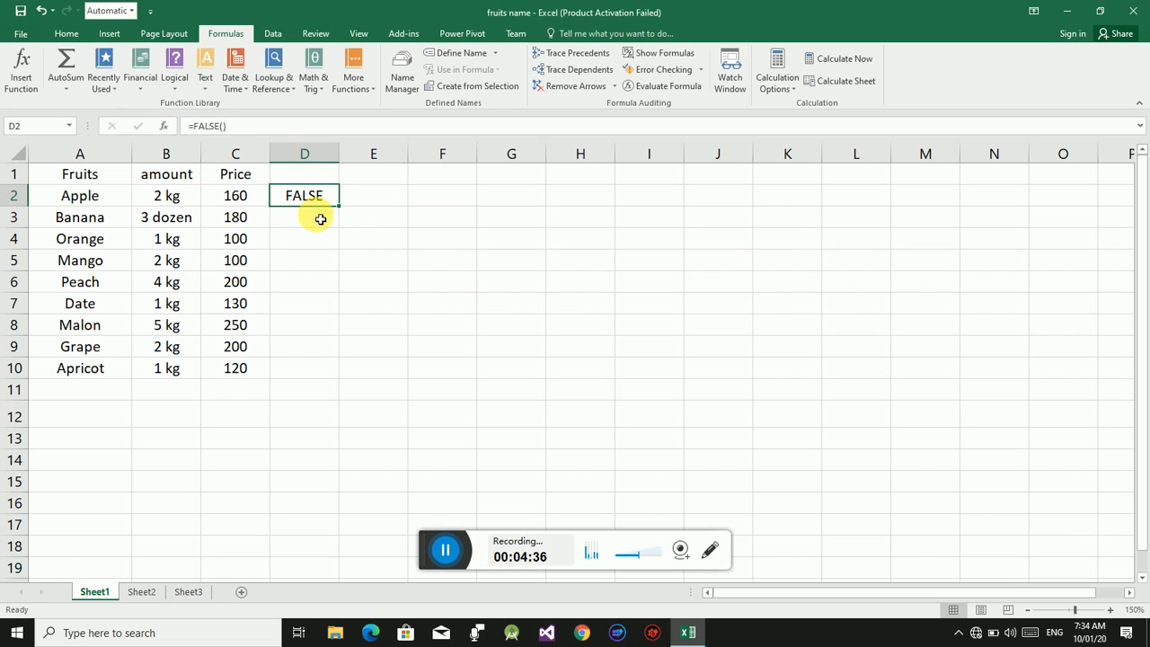
{"action": "key", "text": "ctrl+z"}
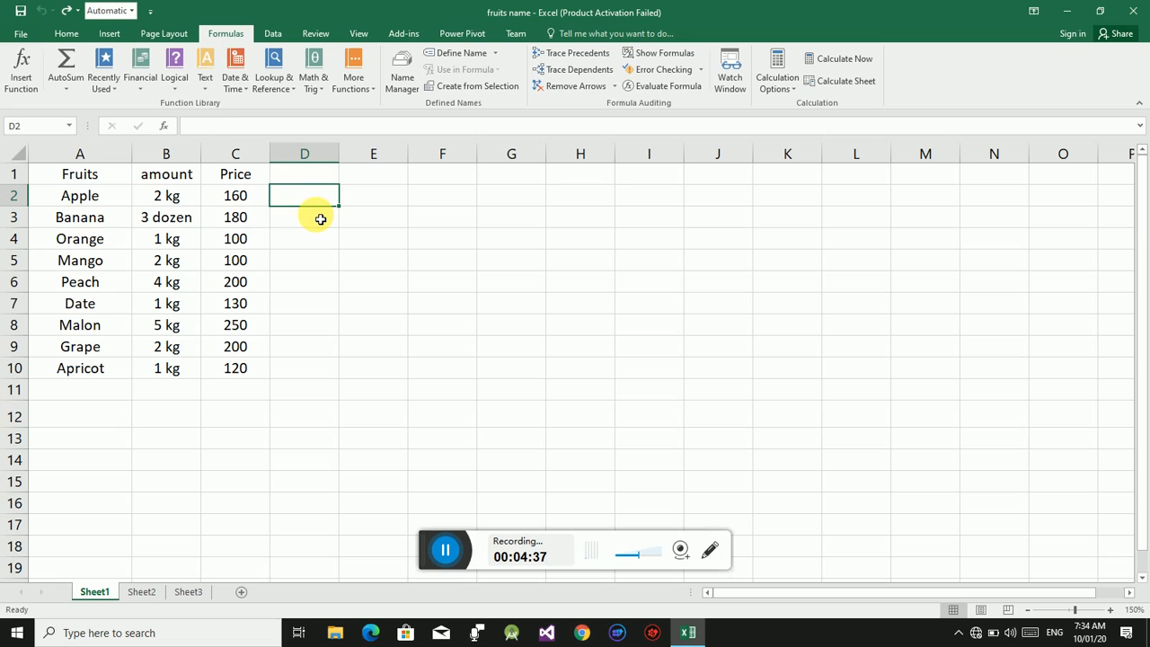
- Start an IF function in cell D2 with C2:C10>100 as its logical test
{"action": "left_click", "coordinate": [177, 92]}
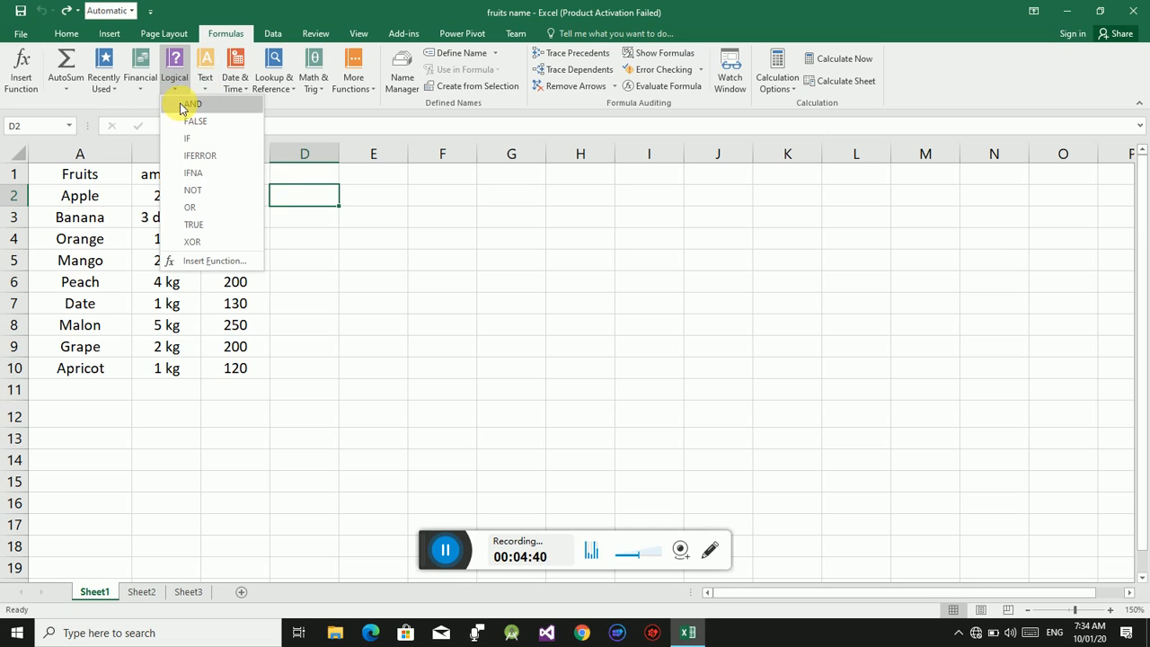
{"action": "left_click", "coordinate": [197, 143]}
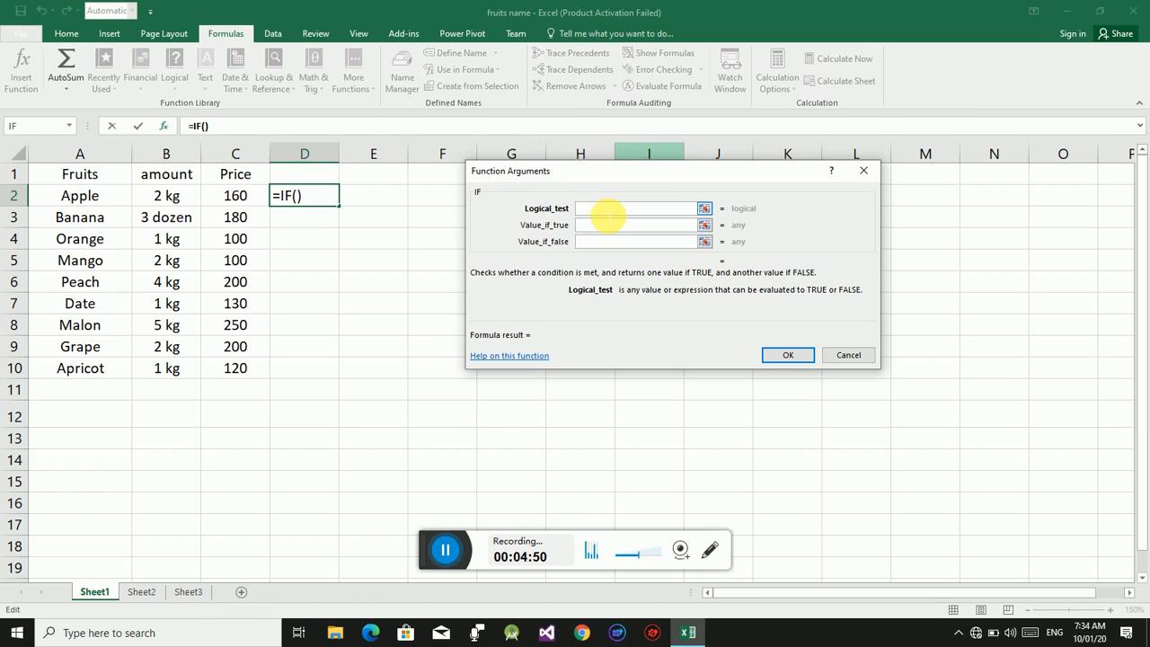
{"action": "left_click", "coordinate": [207, 194]}
{"action": "left_click_drag", "start_coordinate": [209, 194], "coordinate": [261, 369]}
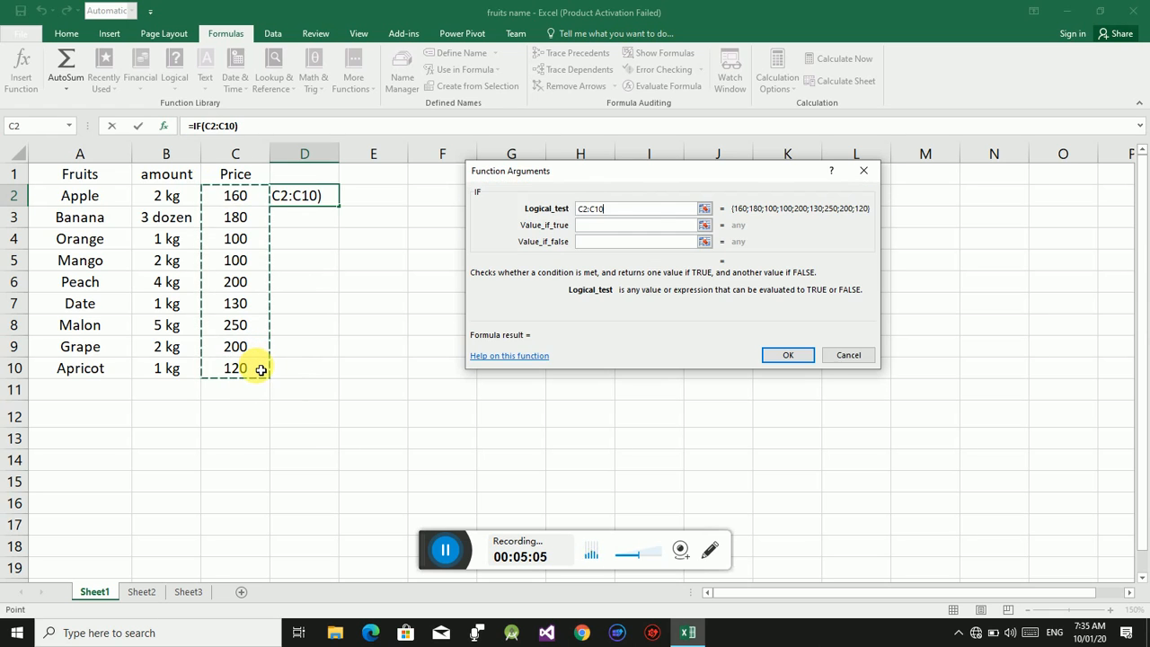
{"action": "left_click", "coordinate": [632, 214]}
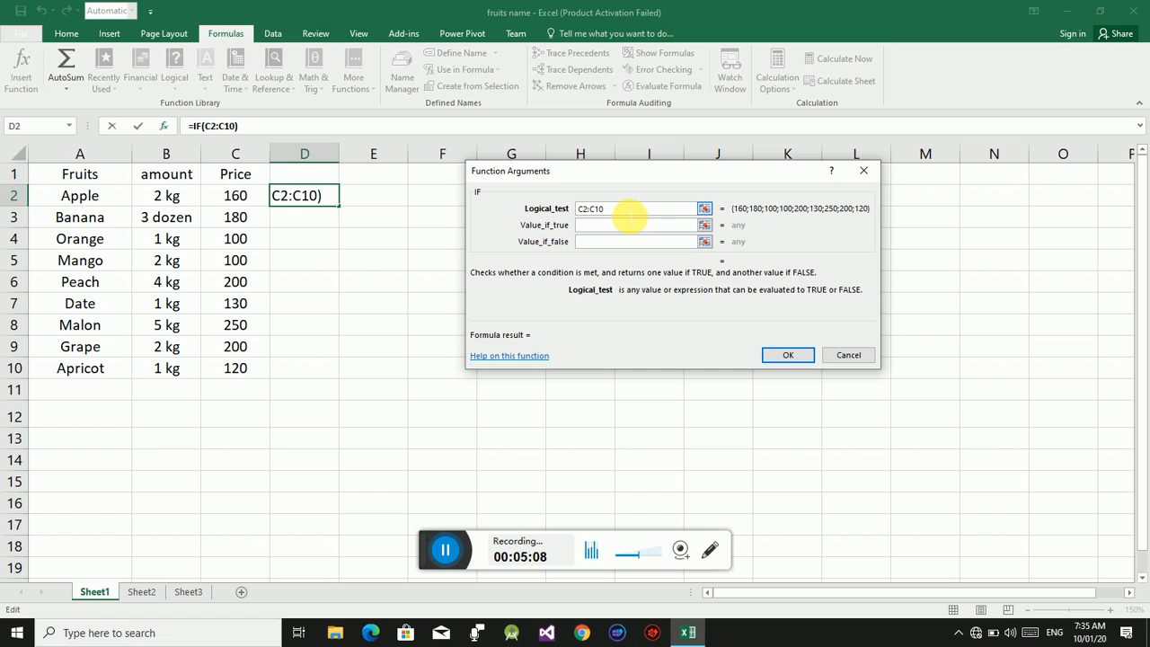
{"action": "type", "text": ">"}
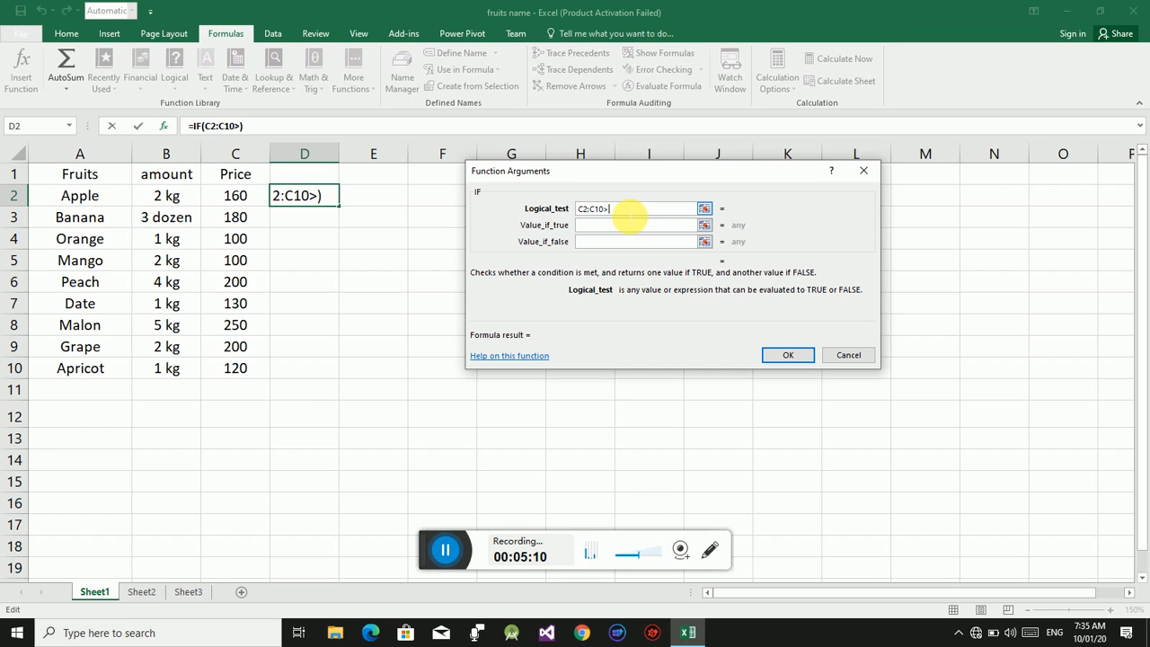
{"action": "type", "text": "100"}
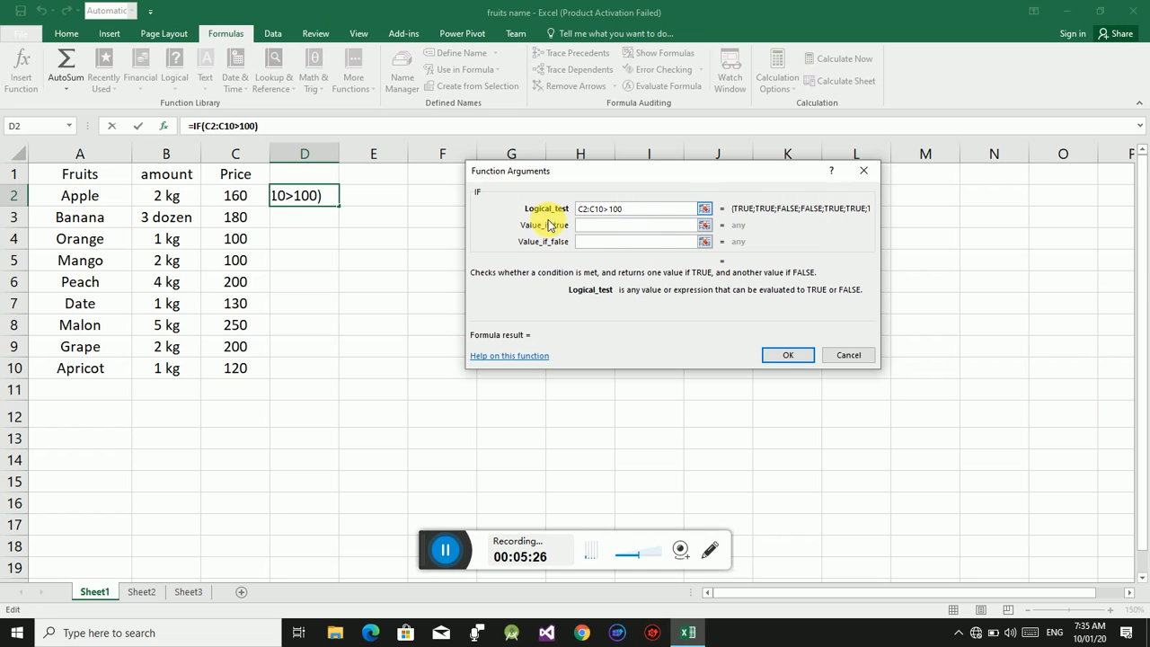
- Complete the IF function with True and False as its true and false values, and fill the formula from D2 down to D10
{"action": "left_click", "coordinate": [606, 227]}
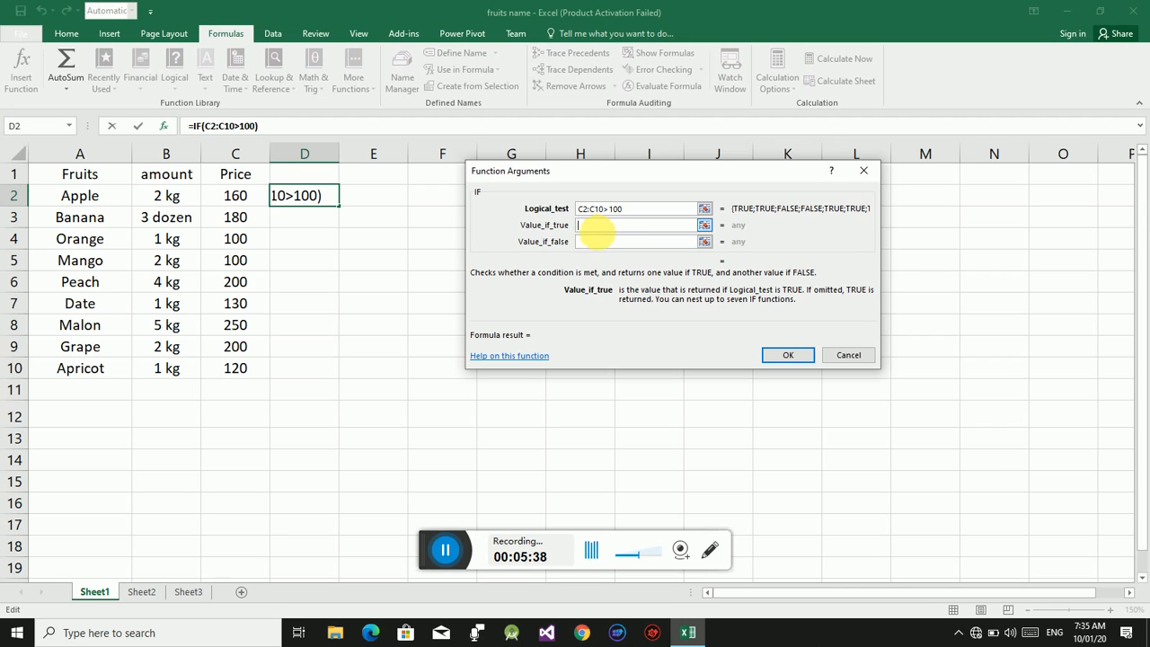
{"action": "left_click", "coordinate": [589, 239]}
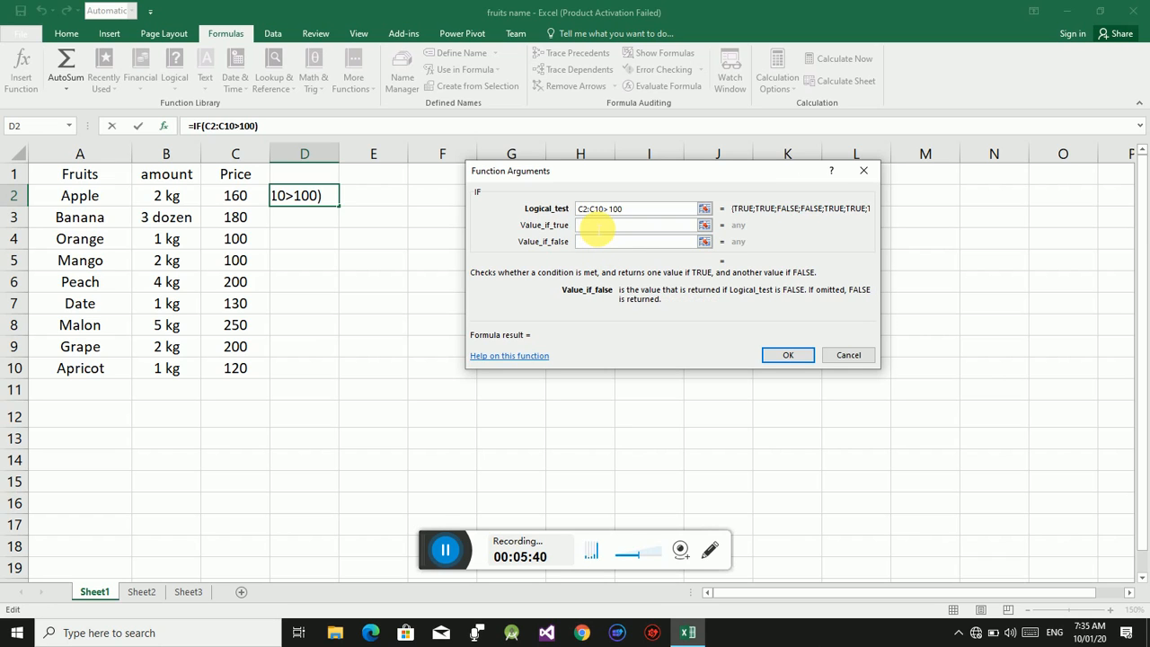
{"action": "left_click", "coordinate": [597, 227]}
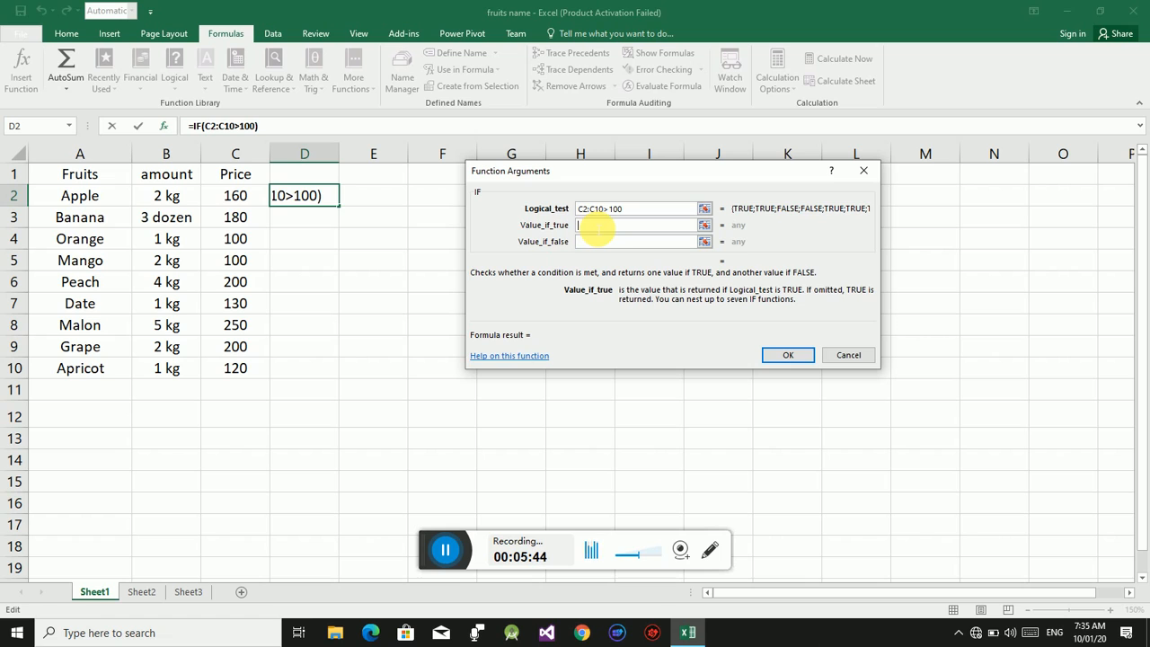
{"action": "type", "text": "True"}
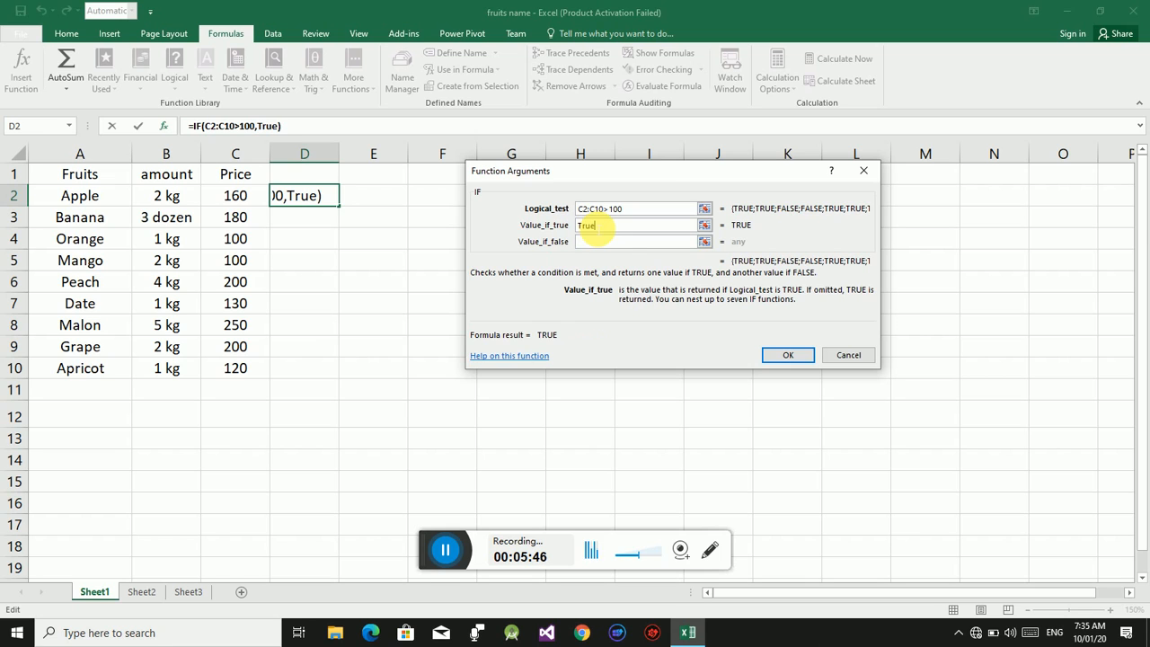
{"action": "left_click", "coordinate": [596, 241]}
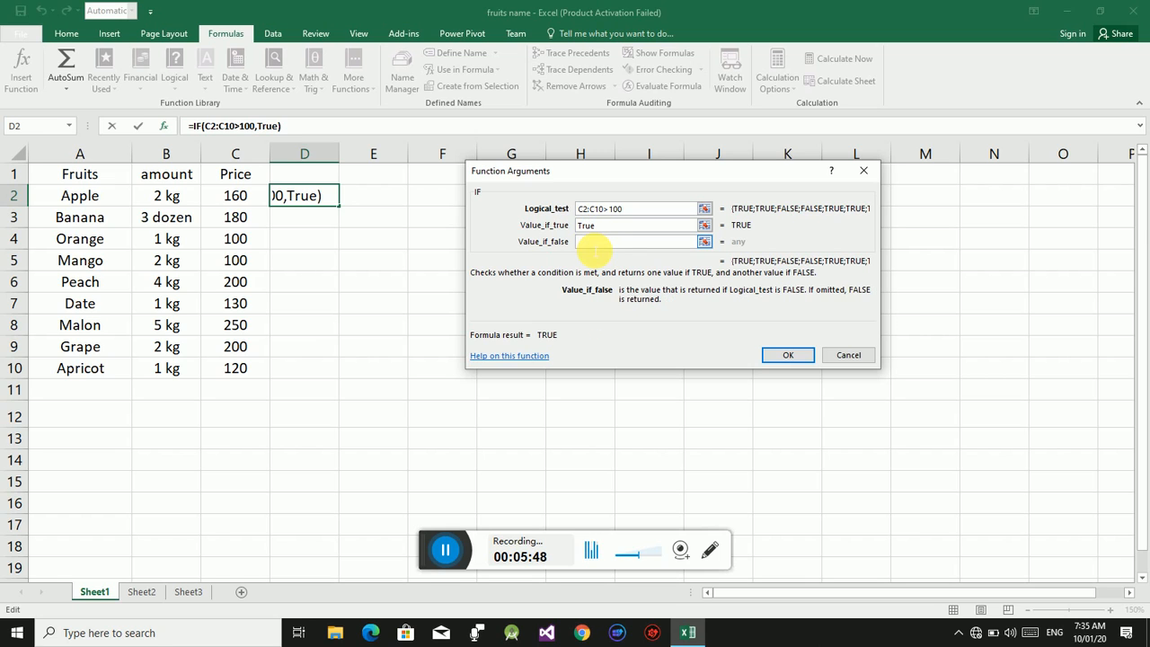
{"action": "type", "text": "False"}
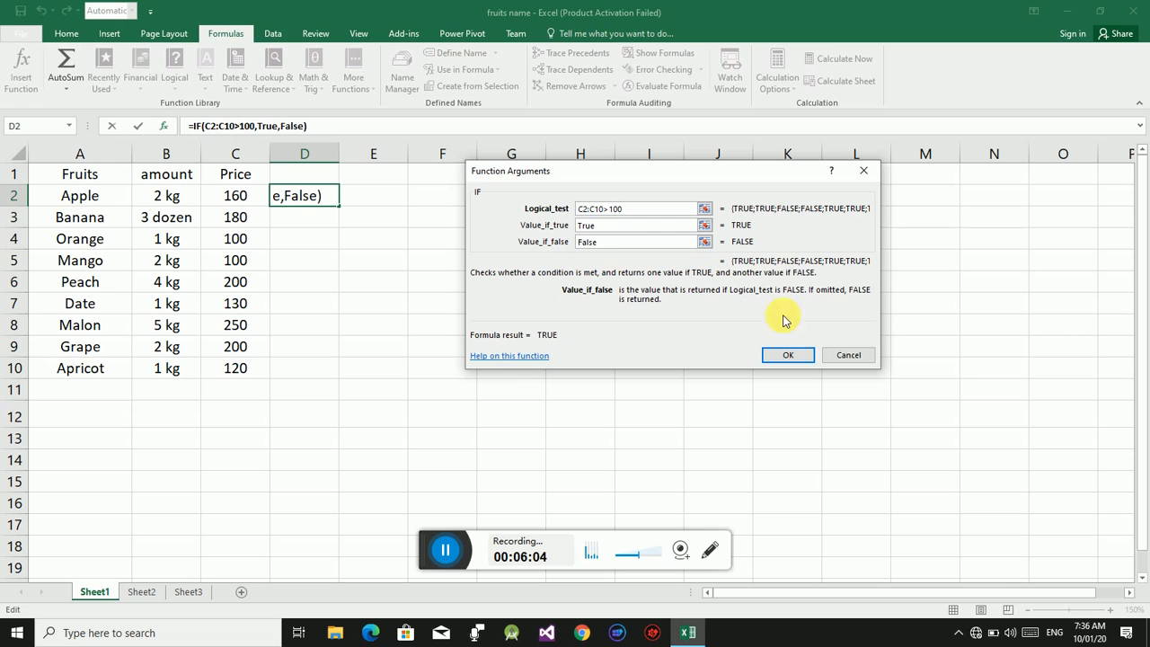
{"action": "left_click", "coordinate": [789, 356]}
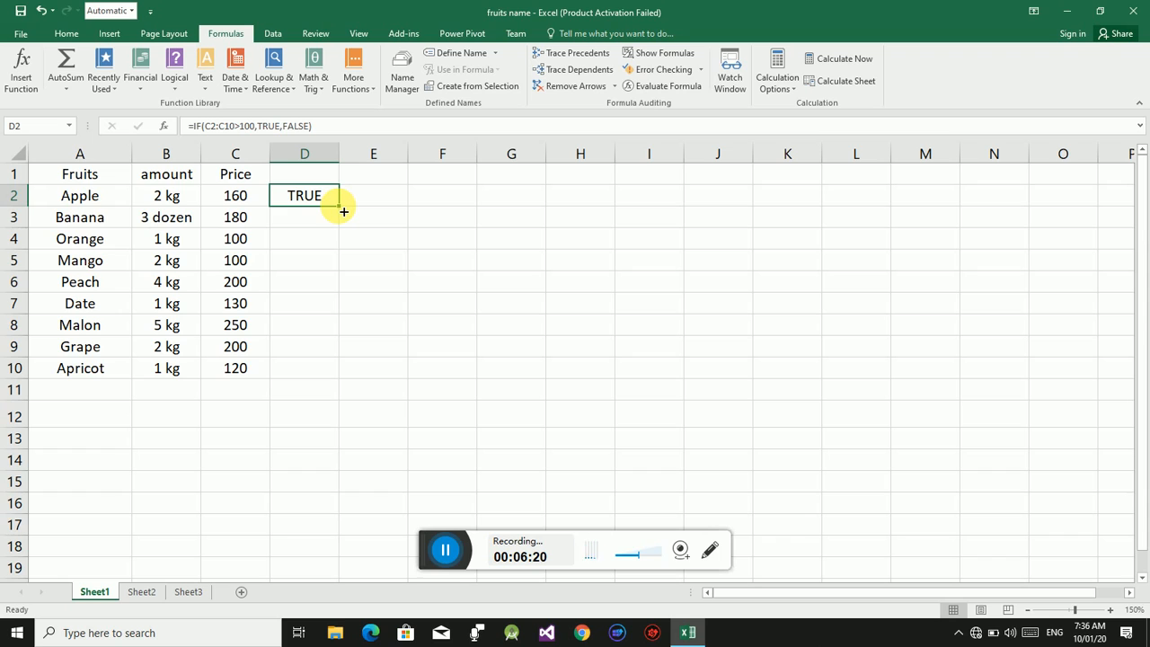
{"action": "left_click_drag", "start_coordinate": [344, 211], "coordinate": [322, 380]}
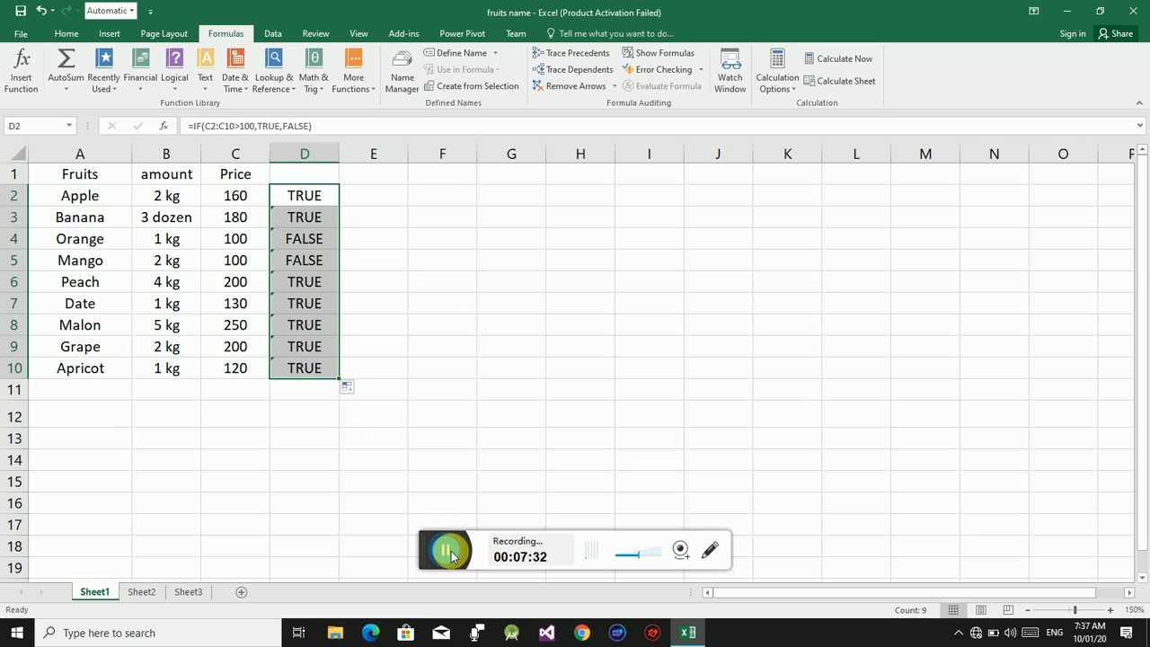
{"action": "left_click", "coordinate": [452, 557]}
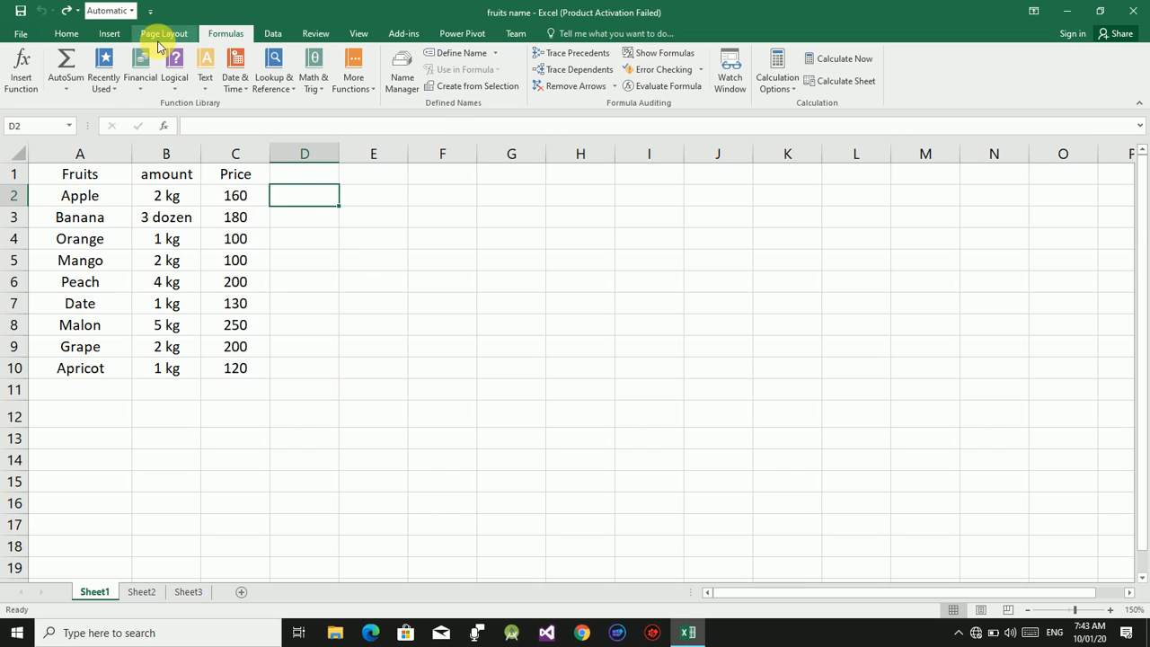
- Start an IFERROR function in cell D2 with C2:C10<150 as its value argument
{"action": "left_click", "coordinate": [175, 90]}
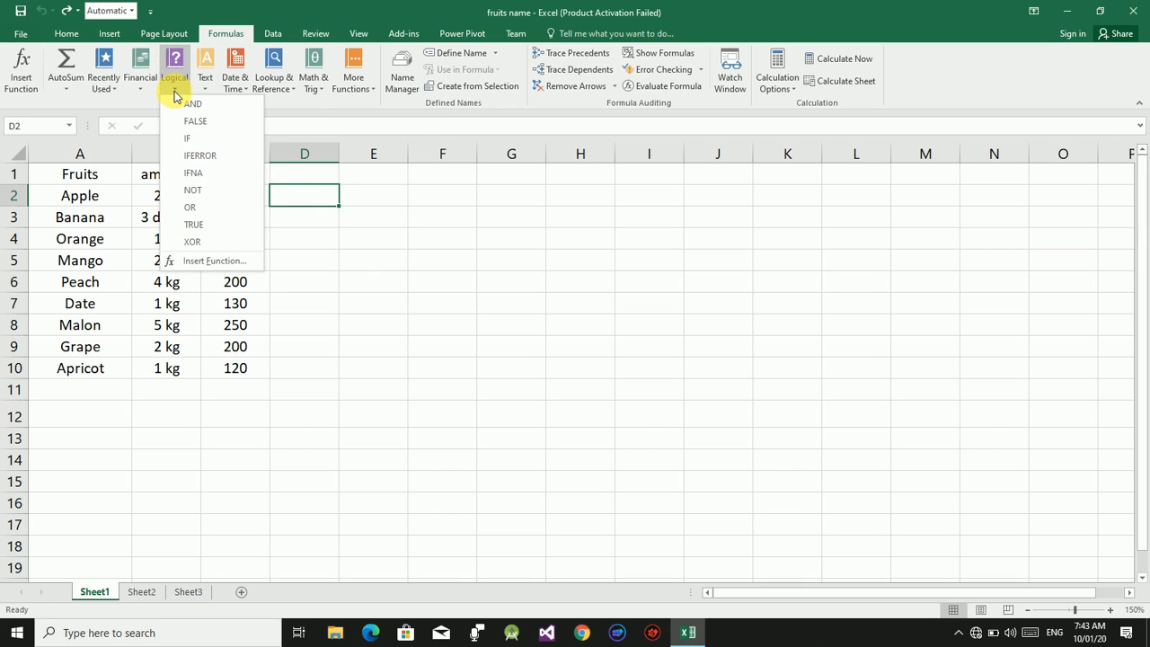
{"action": "left_click", "coordinate": [196, 158]}
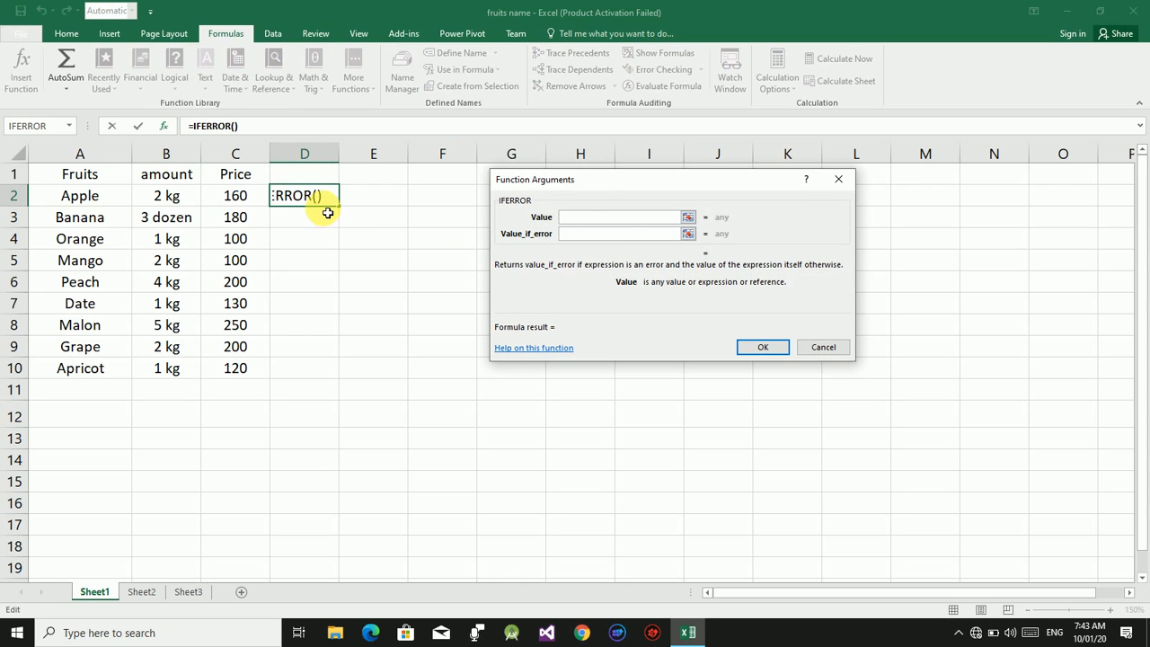
{"action": "left_click_drag", "start_coordinate": [204, 192], "coordinate": [251, 367]}
{"action": "left_click", "coordinate": [216, 199]}
{"action": "left_click", "coordinate": [624, 224]}
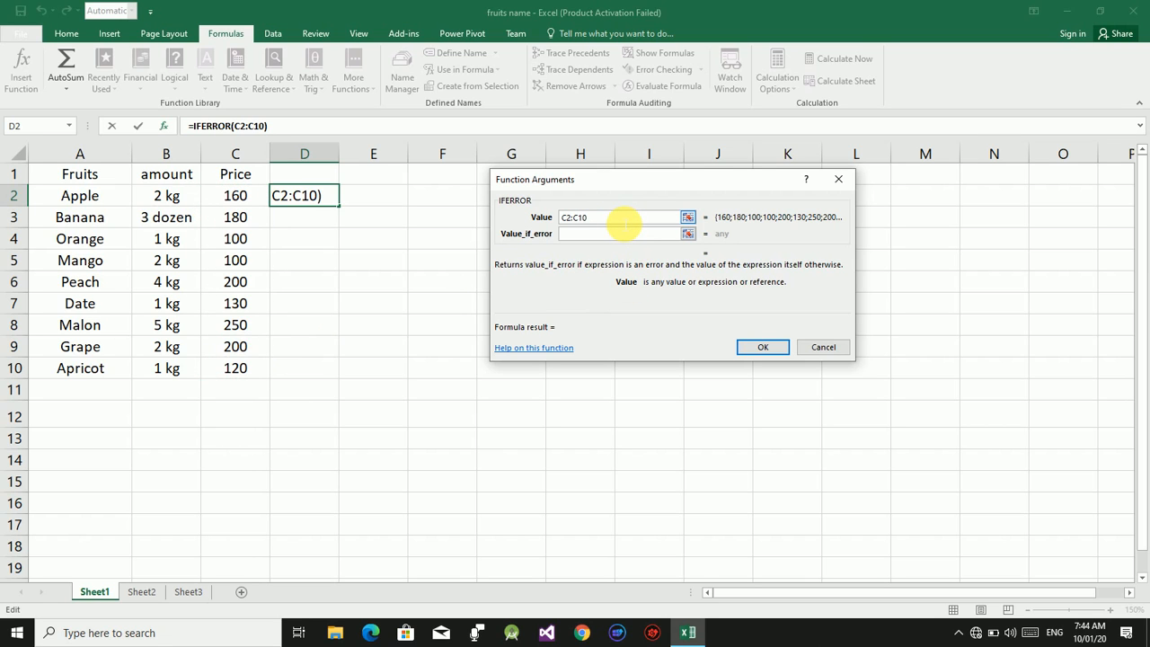
{"action": "type", "text": "<"}
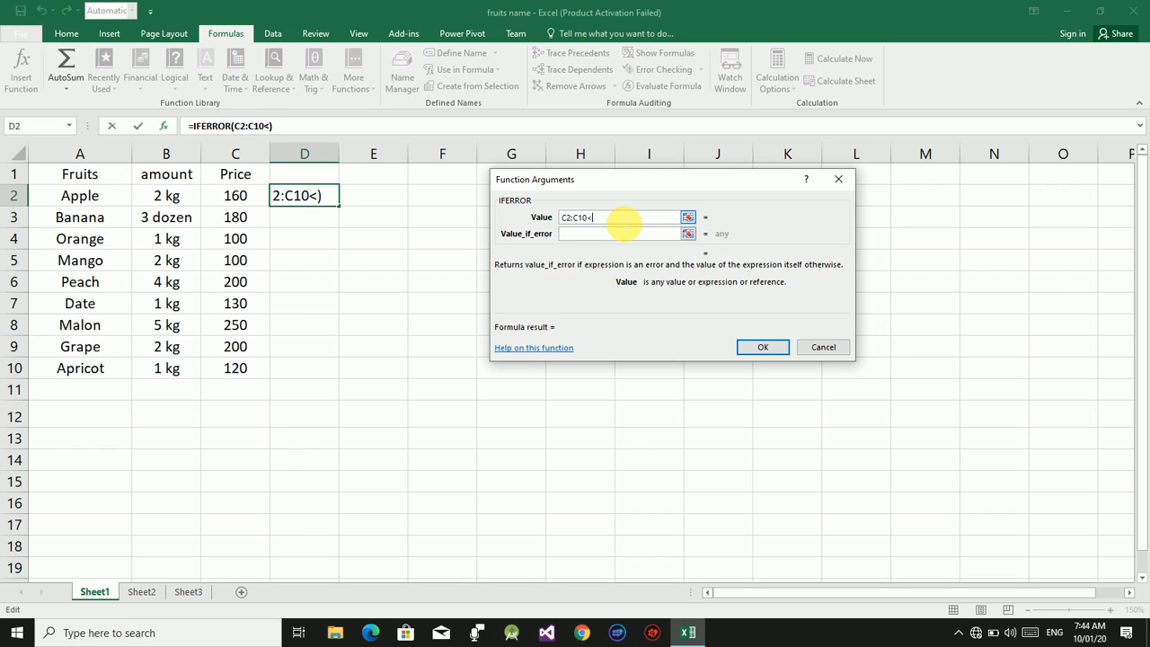
{"action": "type", "text": "1"}
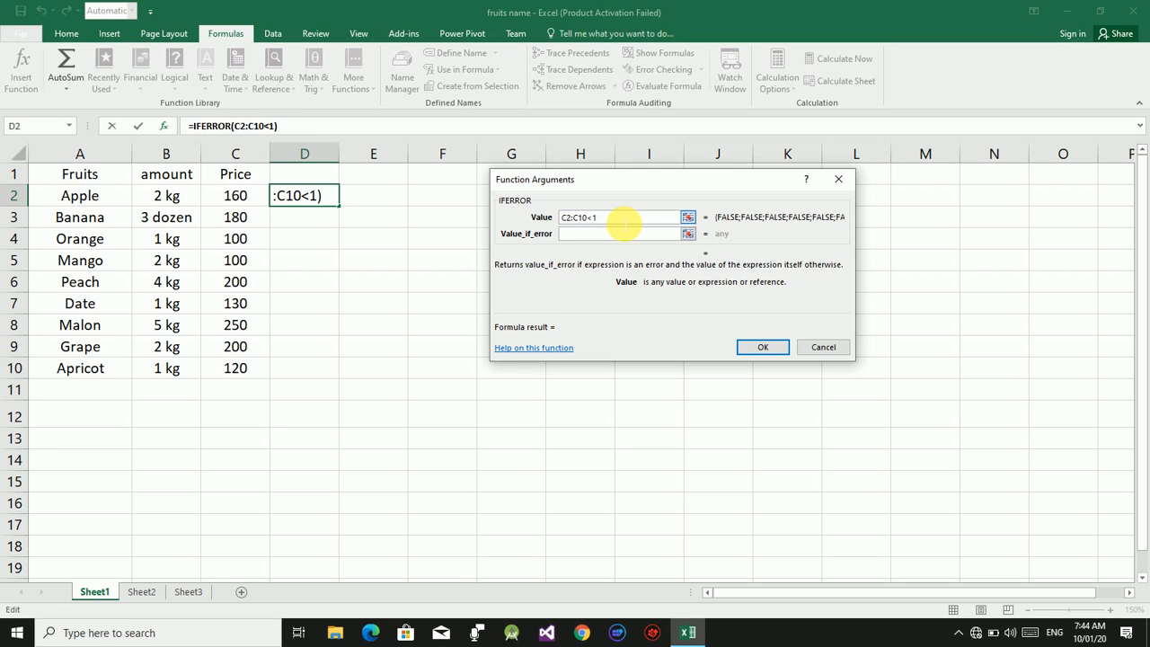
{"action": "type", "text": "50"}
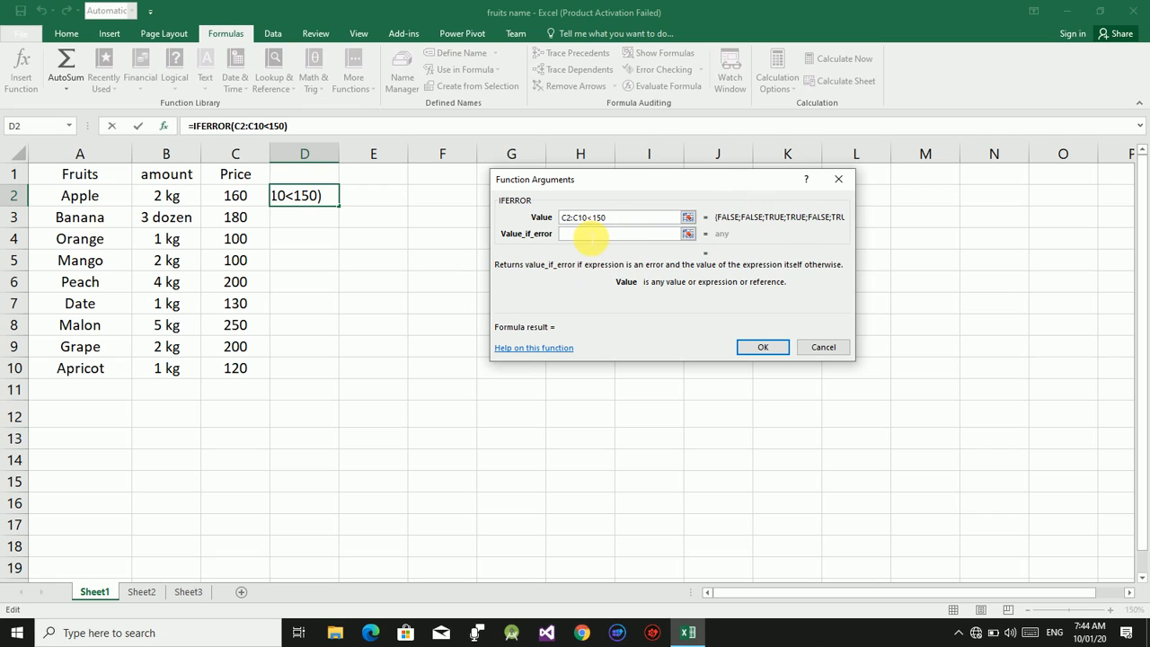
- Set the IFERROR function's error value to true and insert the formula in D2
{"action": "left_click", "coordinate": [588, 236]}
{"action": "type", "text": "true"}
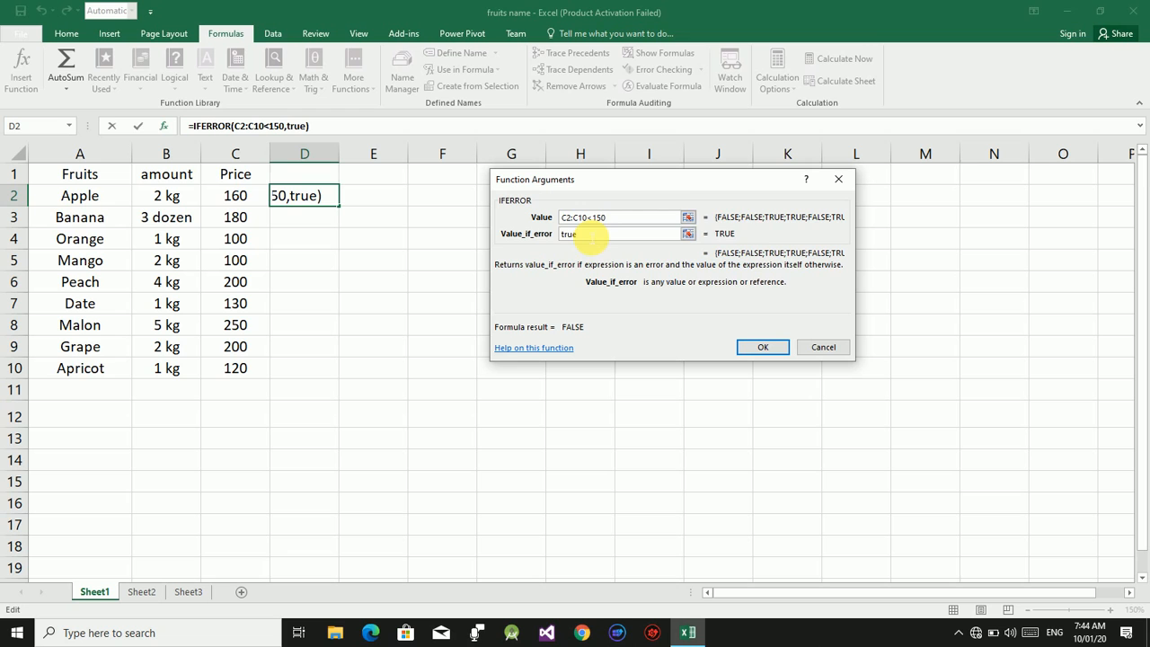
{"action": "left_click", "coordinate": [602, 217]}
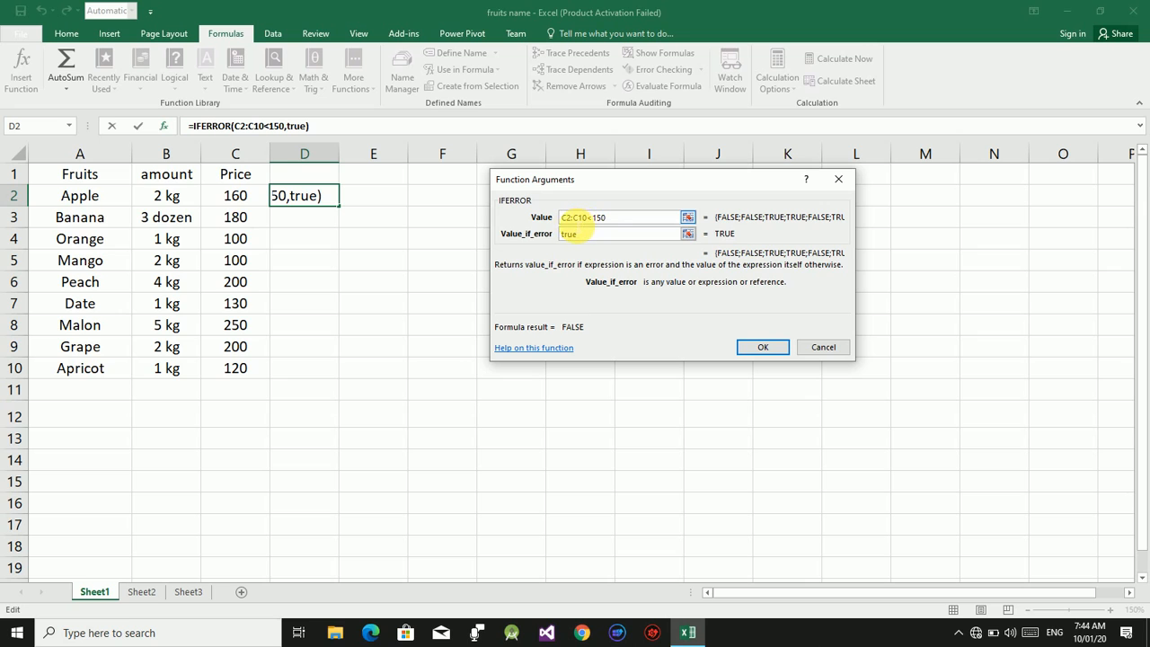
{"action": "left_click", "coordinate": [610, 223]}
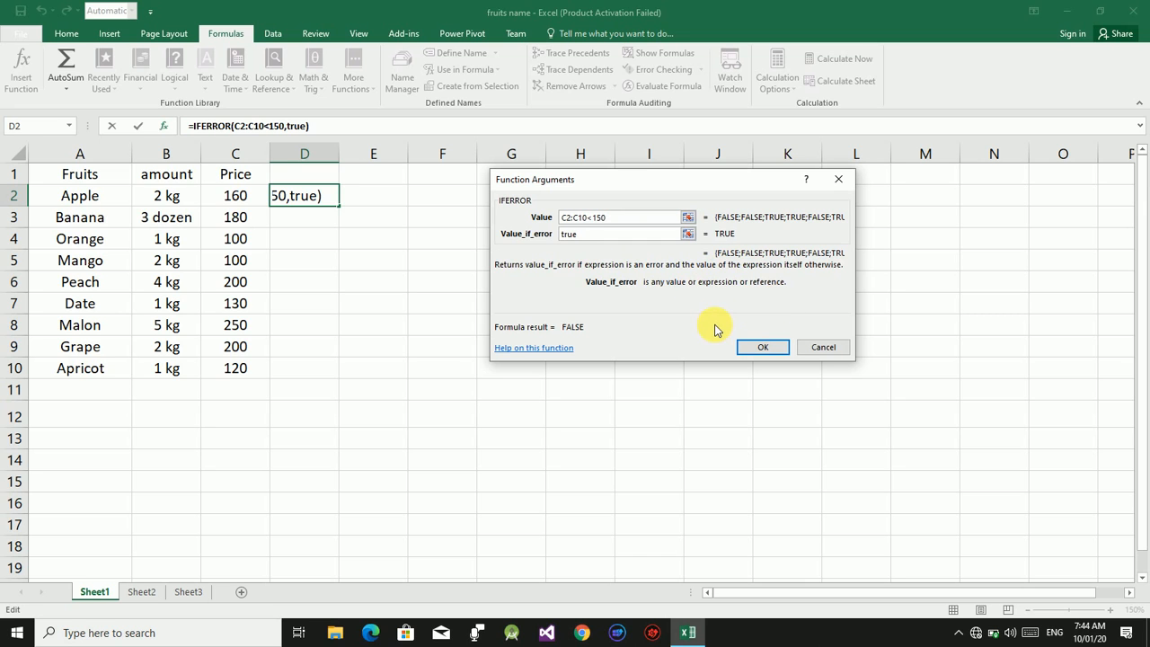
{"action": "left_click", "coordinate": [594, 233]}
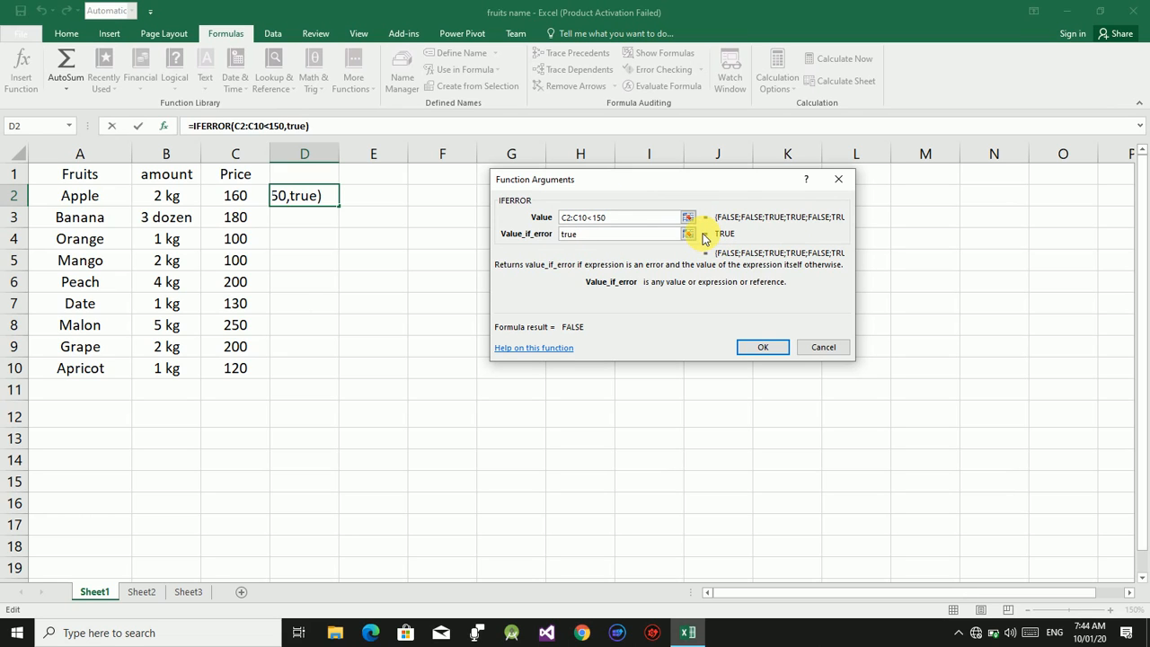
{"action": "left_click", "coordinate": [746, 348]}
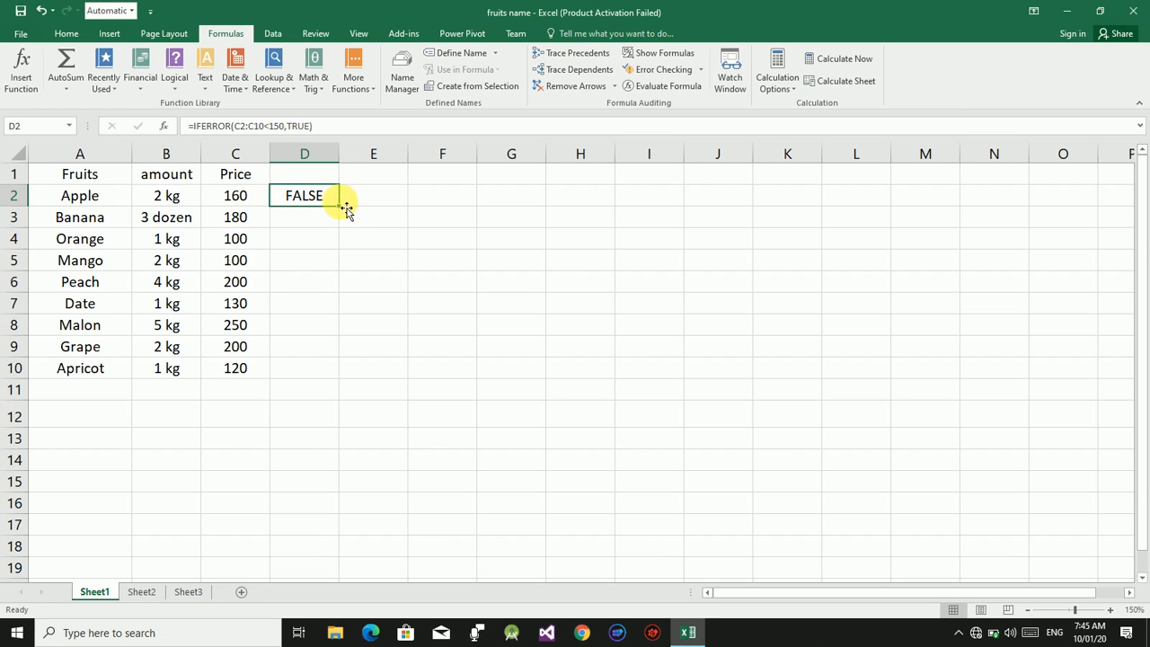
- Fill the IFERROR formula from D2 down to D10 in stages
{"action": "left_click_drag", "start_coordinate": [345, 209], "coordinate": [345, 226]}
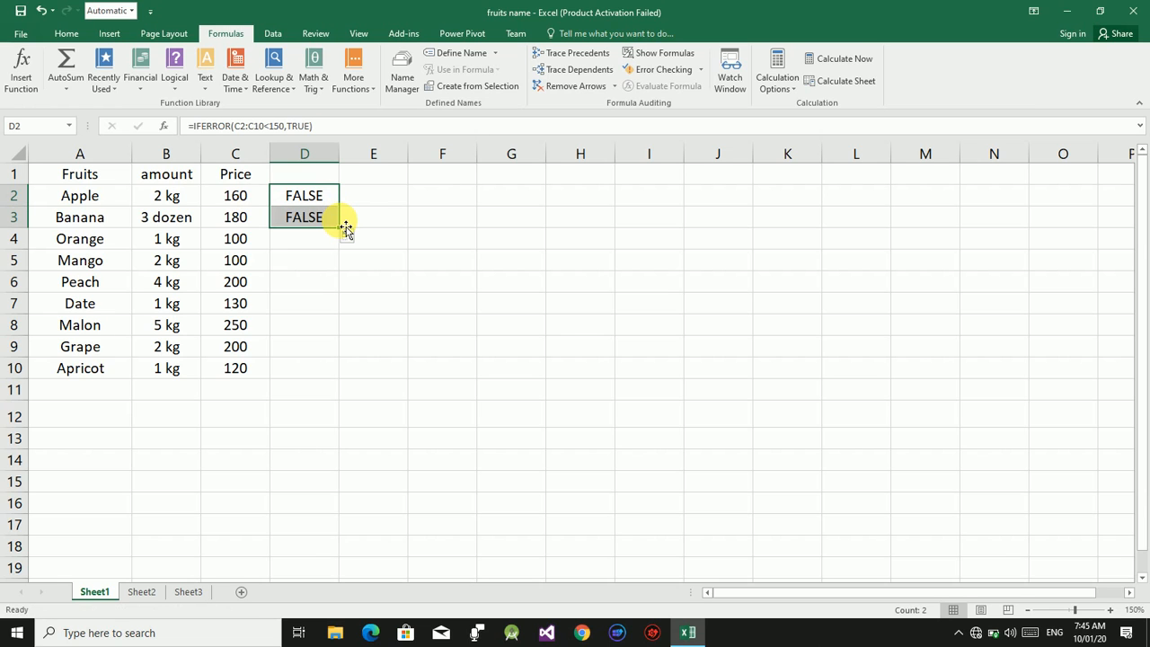
{"action": "left_click_drag", "start_coordinate": [343, 233], "coordinate": [343, 251]}
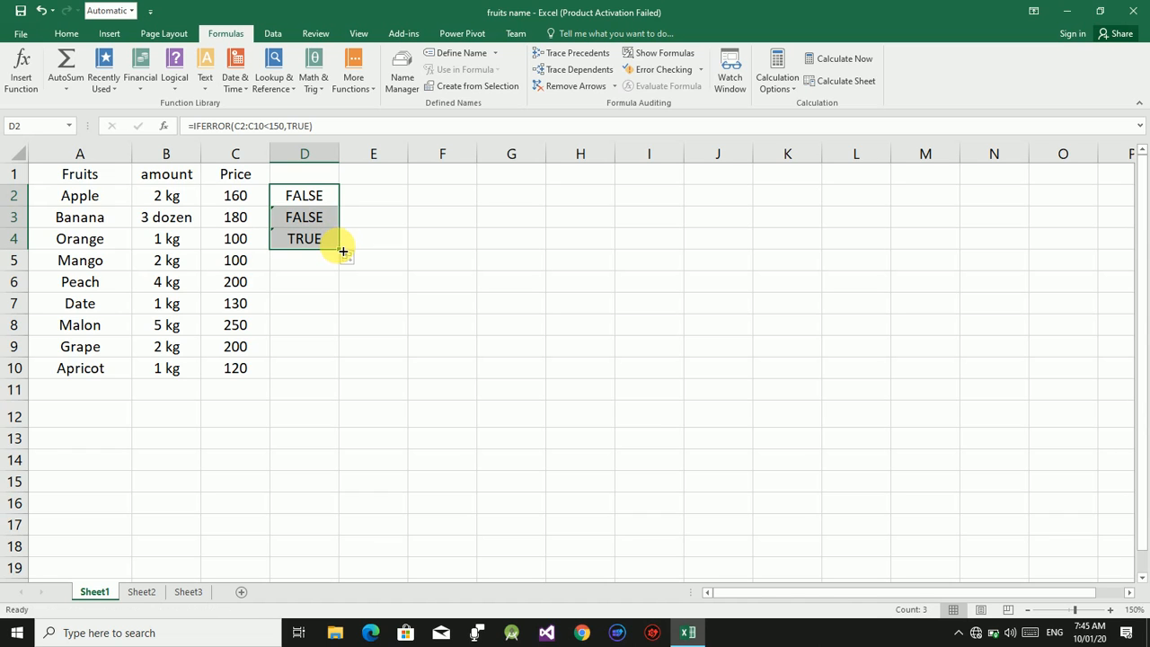
{"action": "left_click_drag", "start_coordinate": [343, 253], "coordinate": [342, 295]}
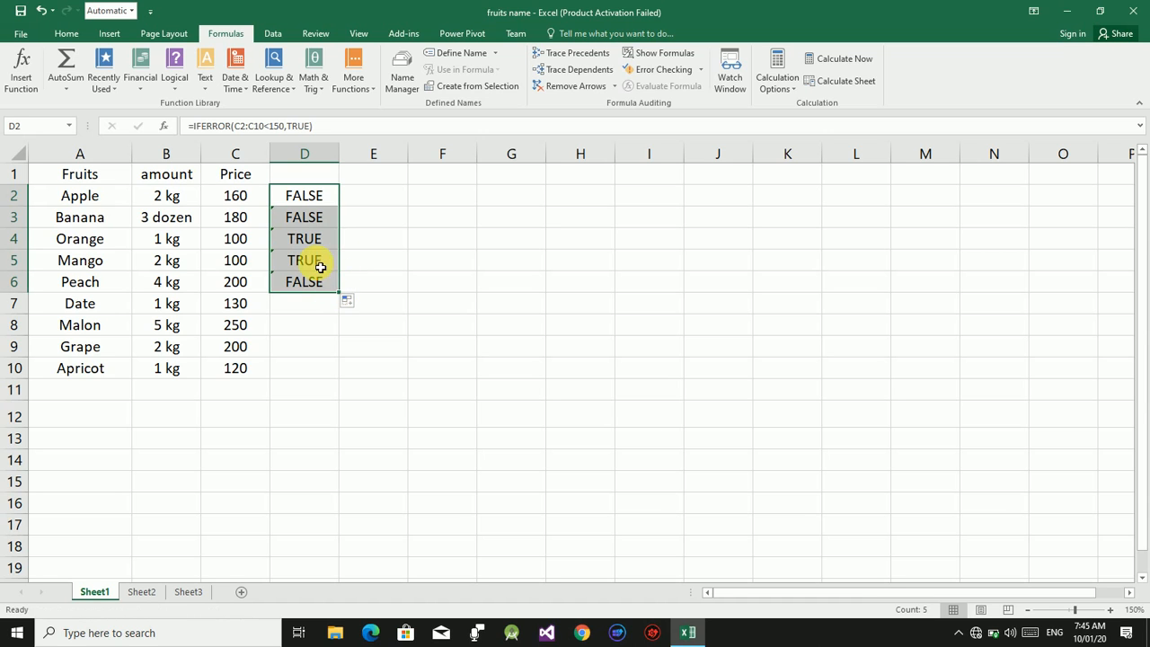
{"action": "left_click_drag", "start_coordinate": [345, 296], "coordinate": [343, 381]}
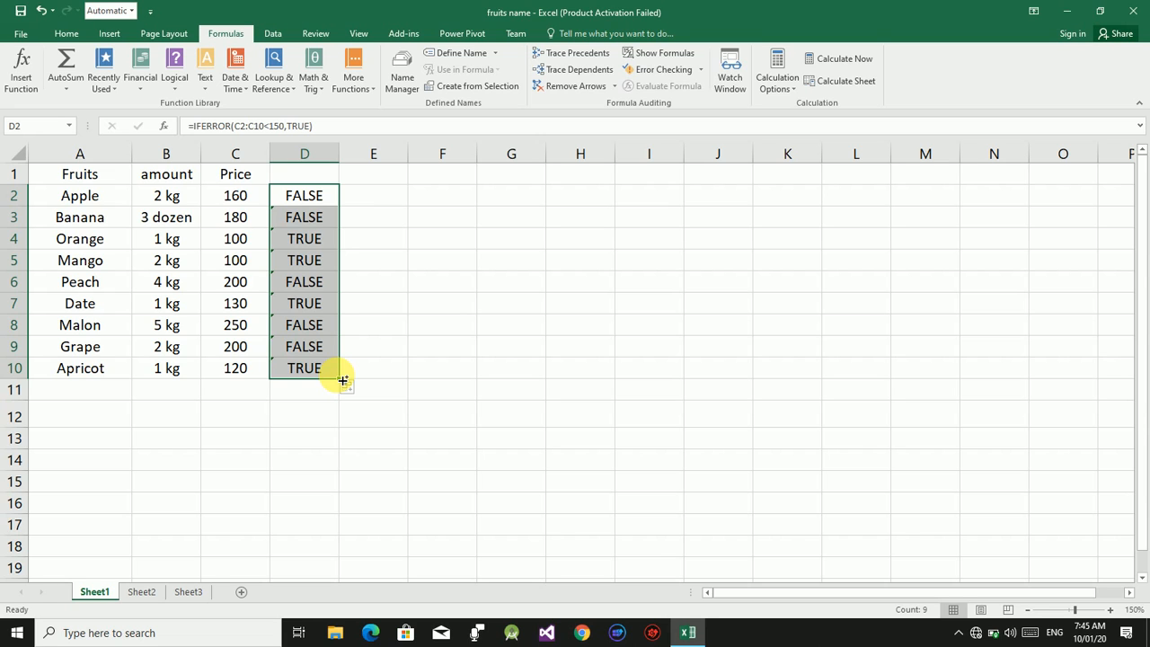
{"action": "key", "text": "F10"}
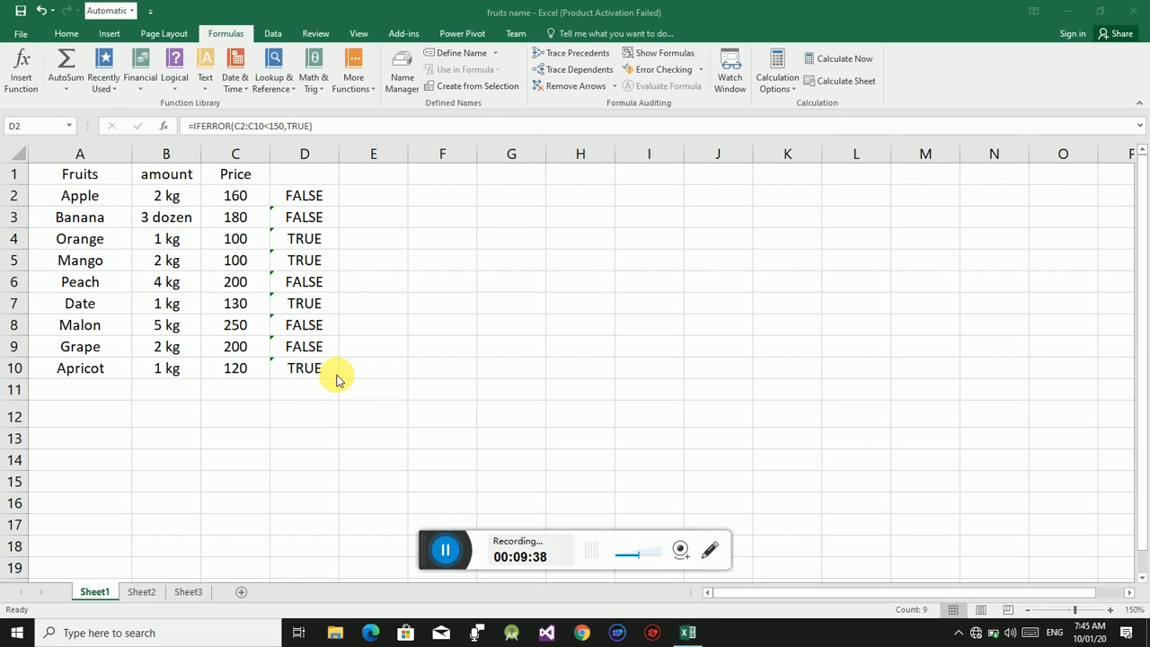
{"action": "left_click", "coordinate": [440, 546]}
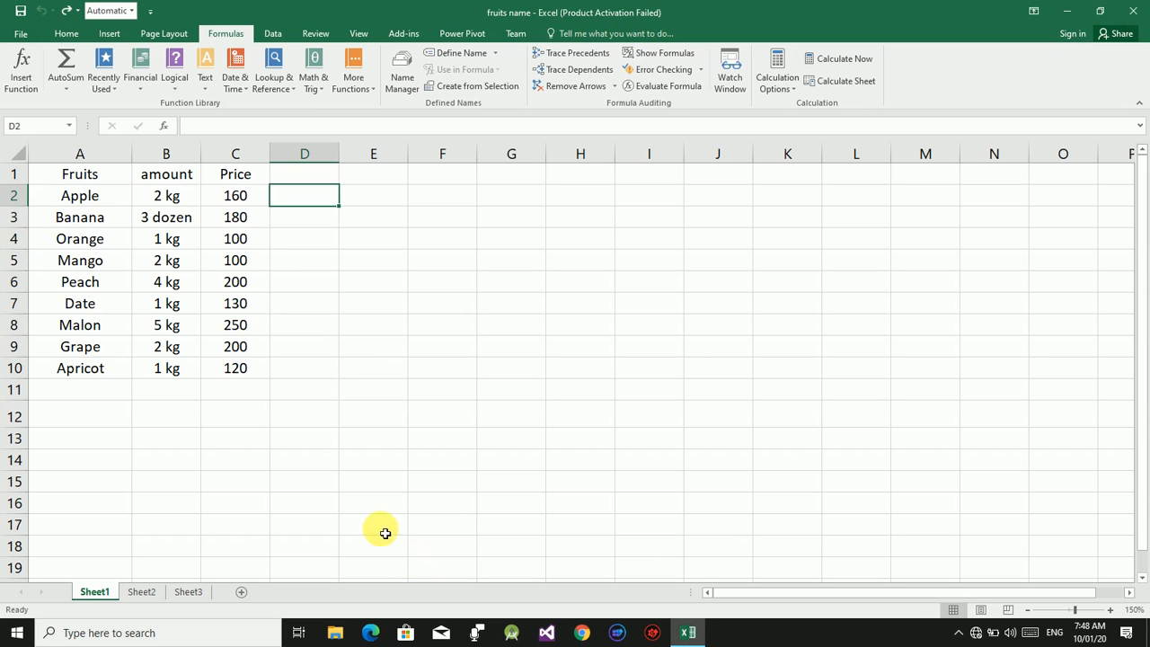
- Insert a NOT function in D2 with C2:C10>100 as its logical argument, and fill the formula down to D10
{"action": "left_click", "coordinate": [174, 87]}
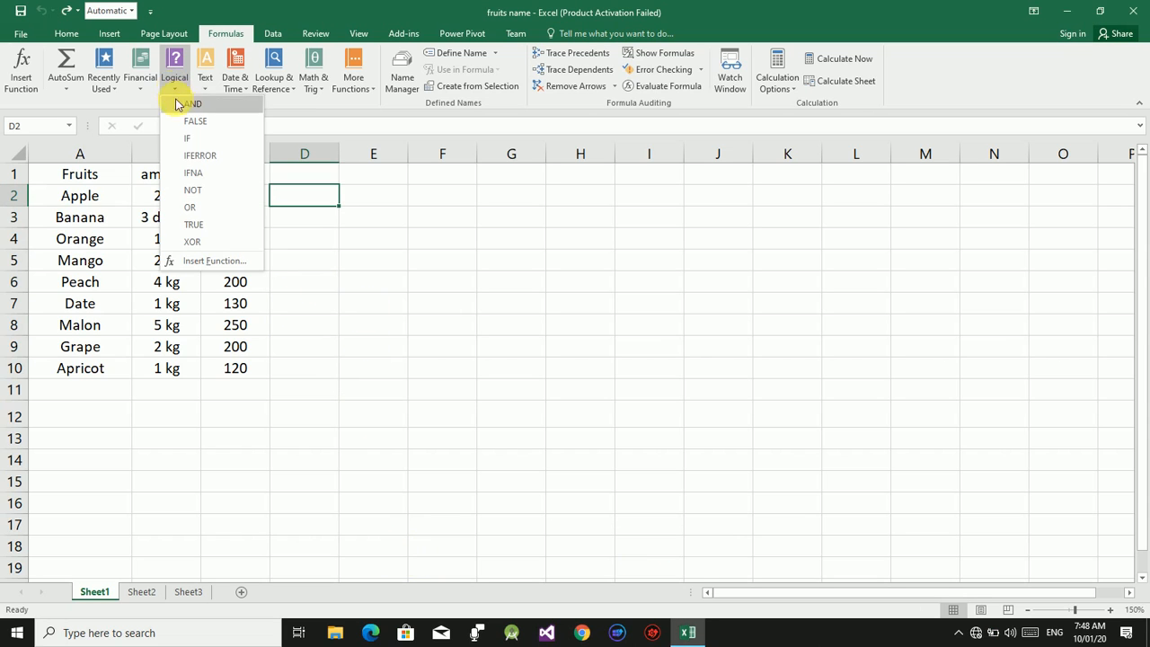
{"action": "left_click", "coordinate": [194, 191]}
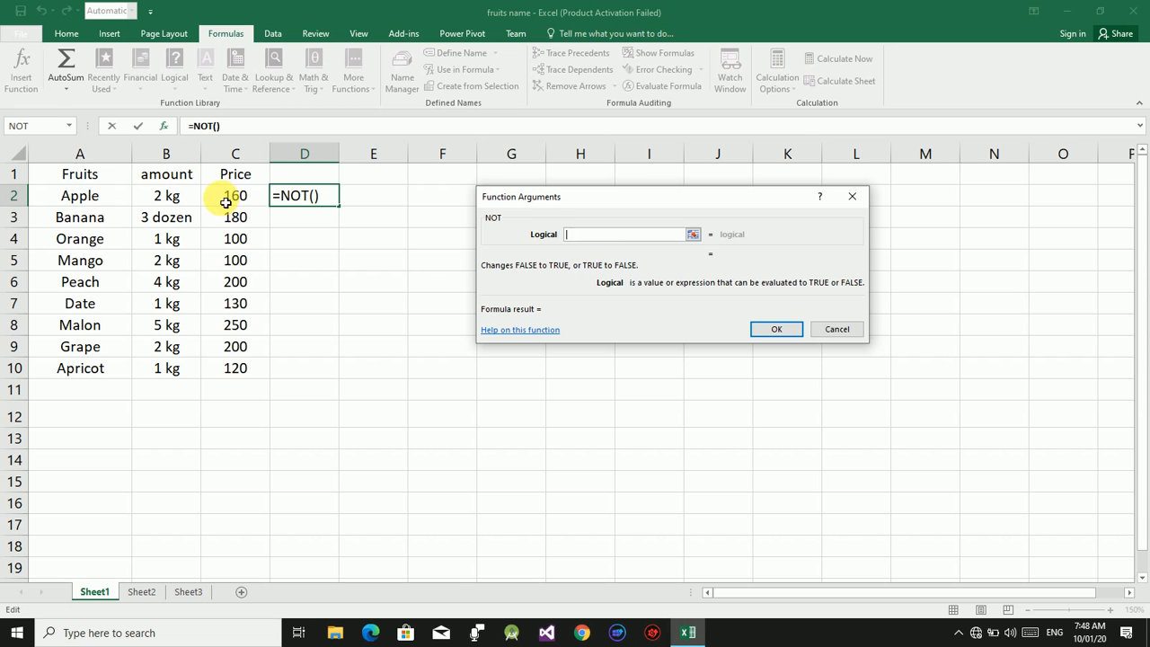
{"action": "left_click_drag", "start_coordinate": [209, 194], "coordinate": [265, 369]}
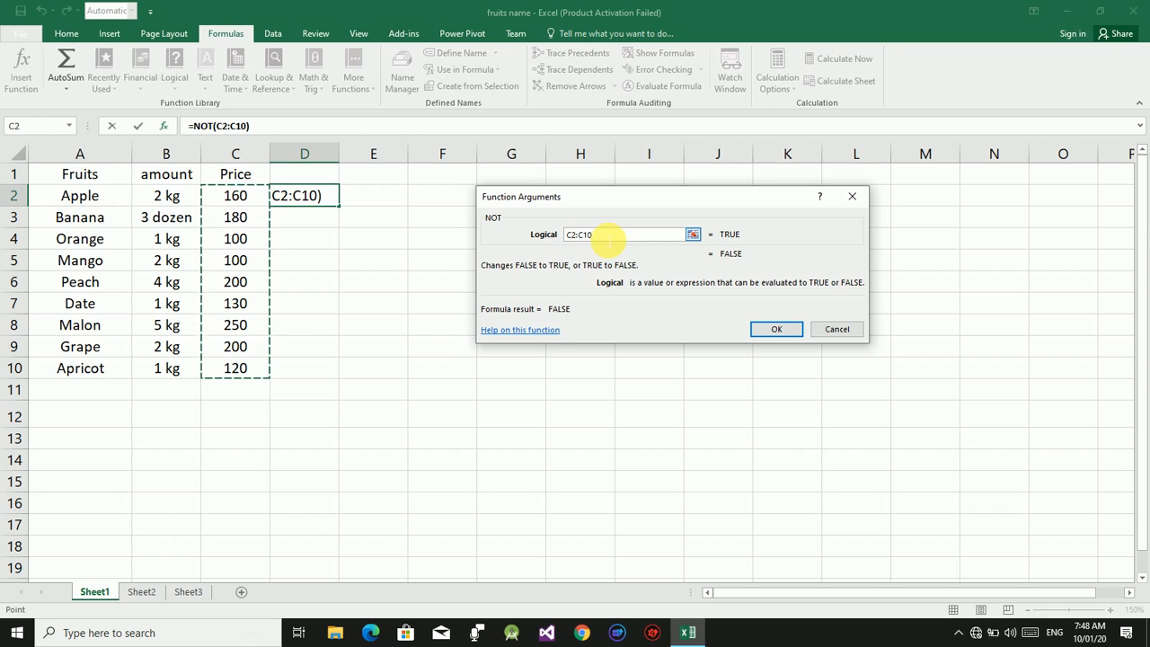
{"action": "left_click", "coordinate": [645, 239]}
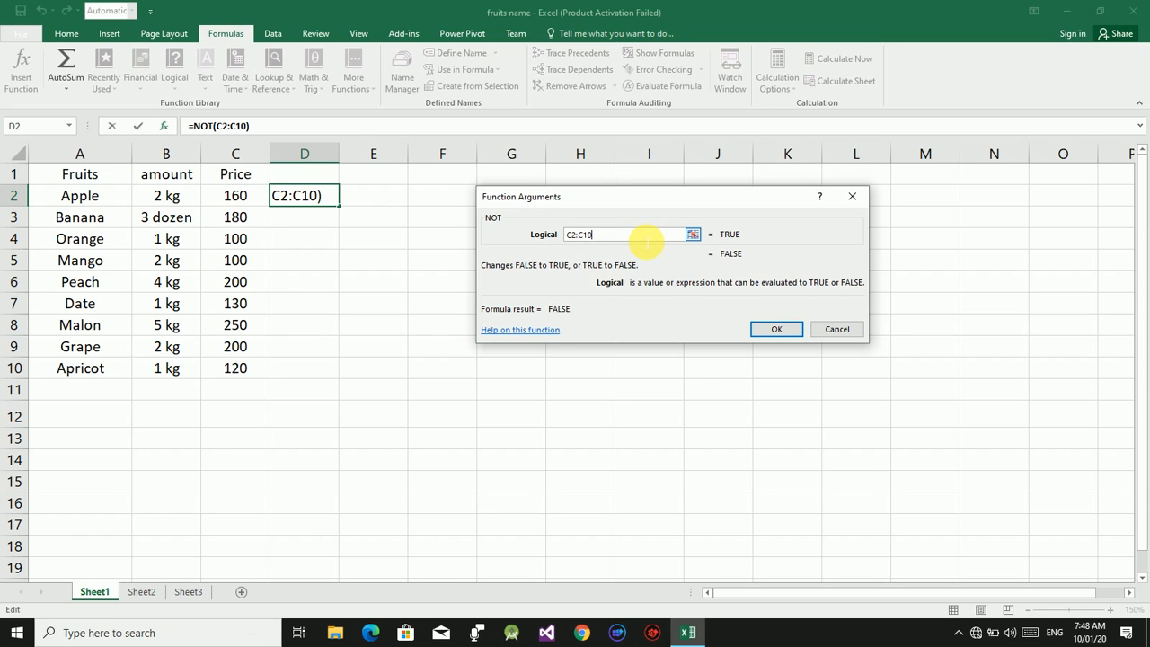
{"action": "type", "text": ">"}
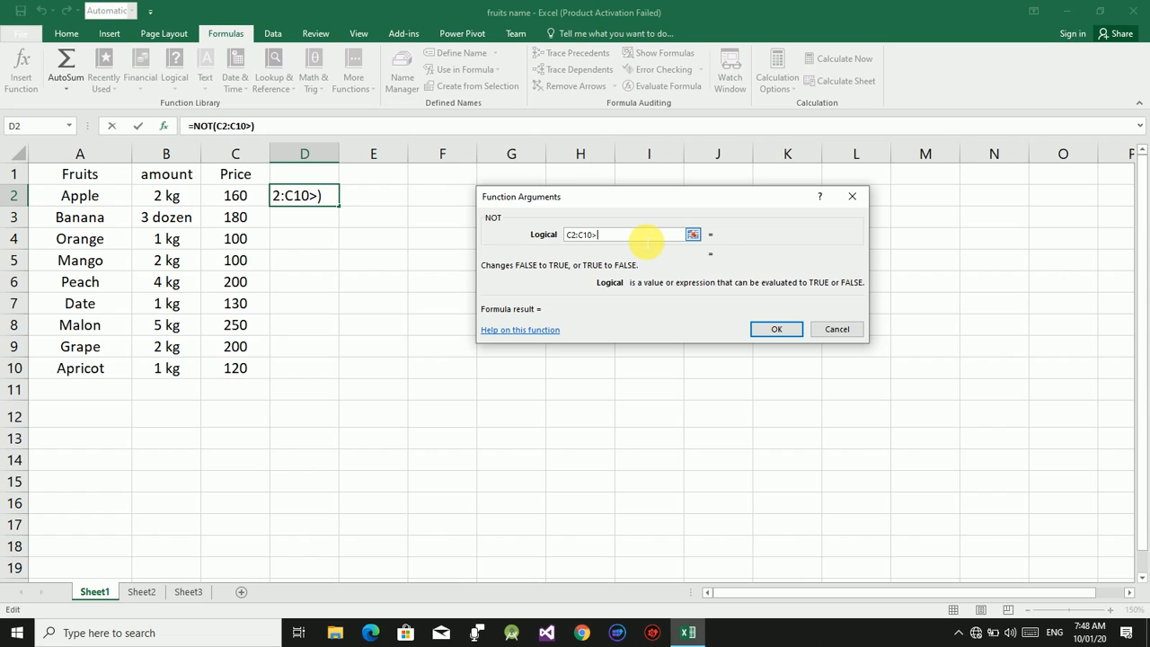
{"action": "type", "text": "100"}
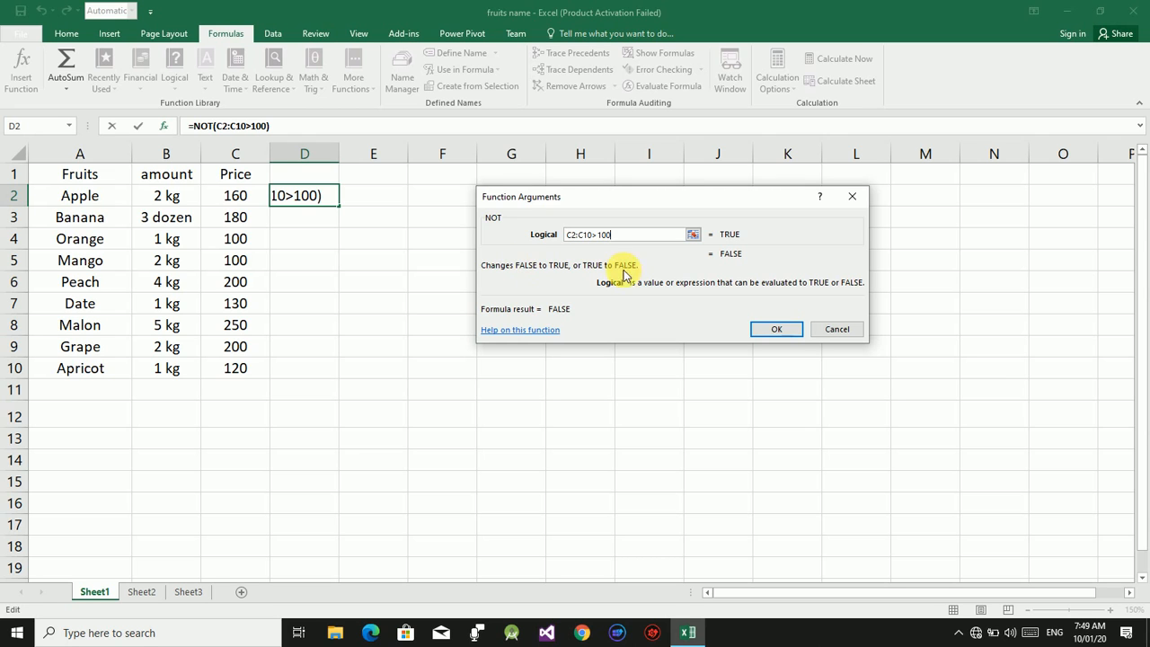
{"action": "left_click", "coordinate": [774, 329]}
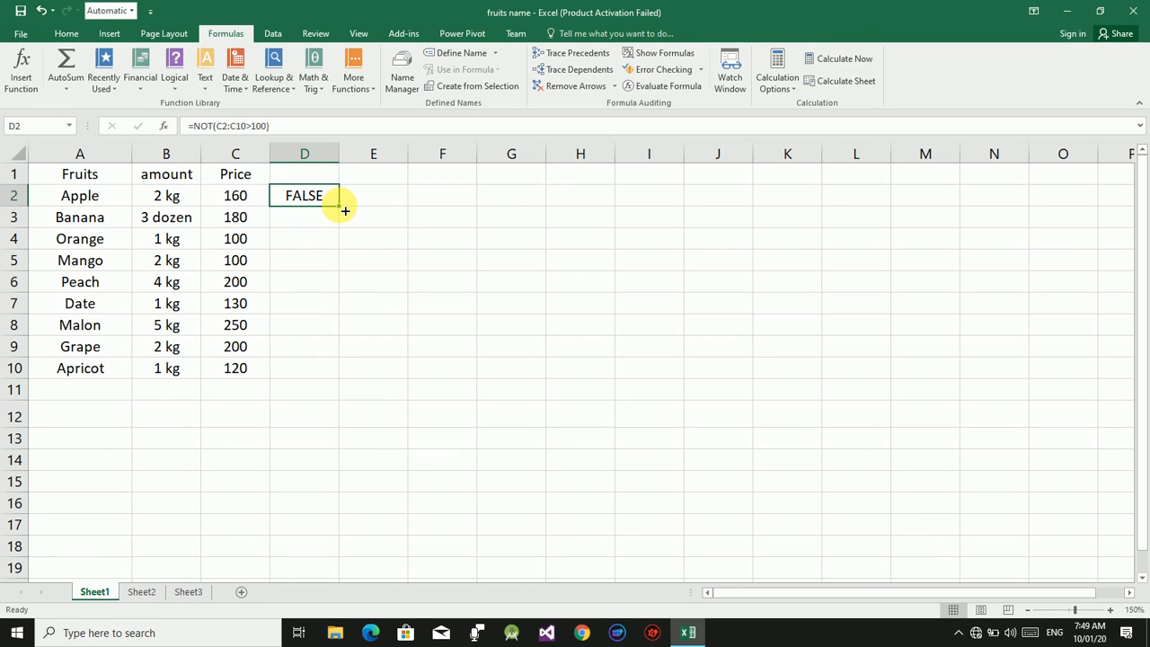
{"action": "left_click_drag", "start_coordinate": [345, 210], "coordinate": [328, 380]}
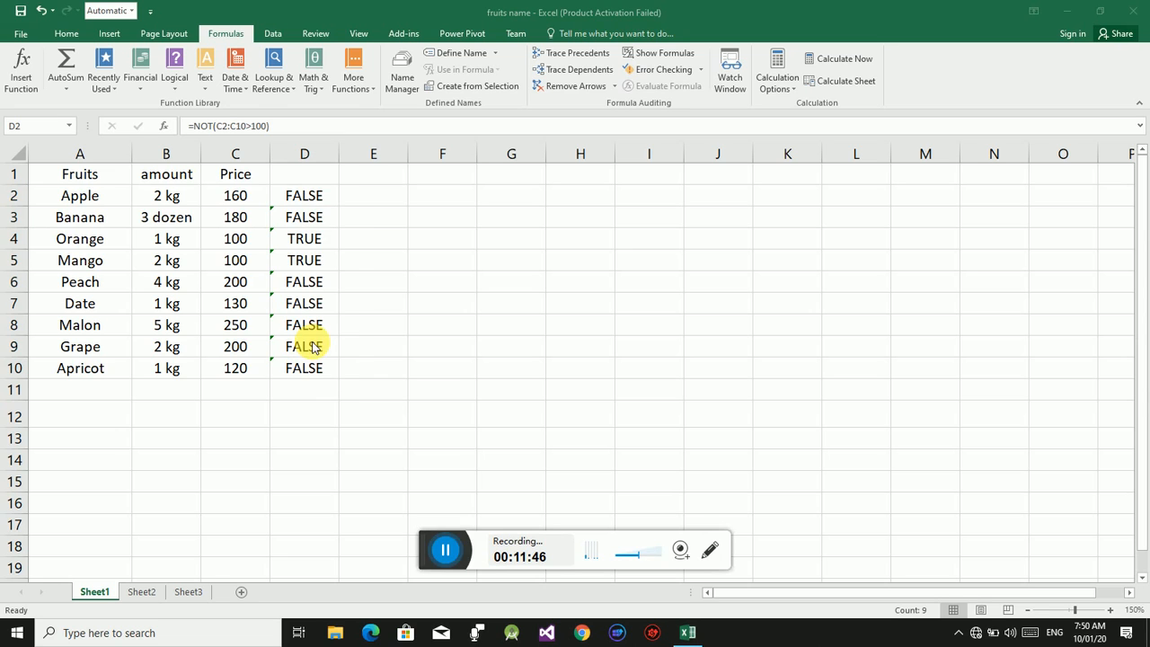
{"action": "left_click", "coordinate": [454, 556]}
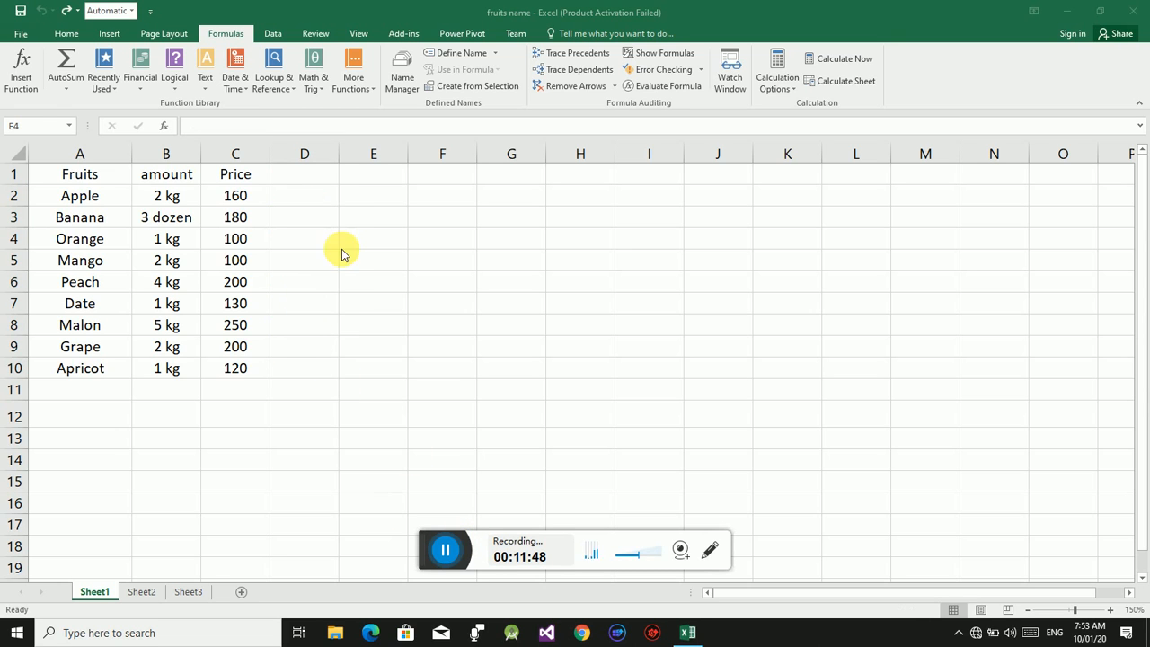
- Insert an OR function in E4 with C2:C10 and D1:D10 as its logical arguments, and fill the formula down to E10
{"action": "left_click", "coordinate": [174, 81]}
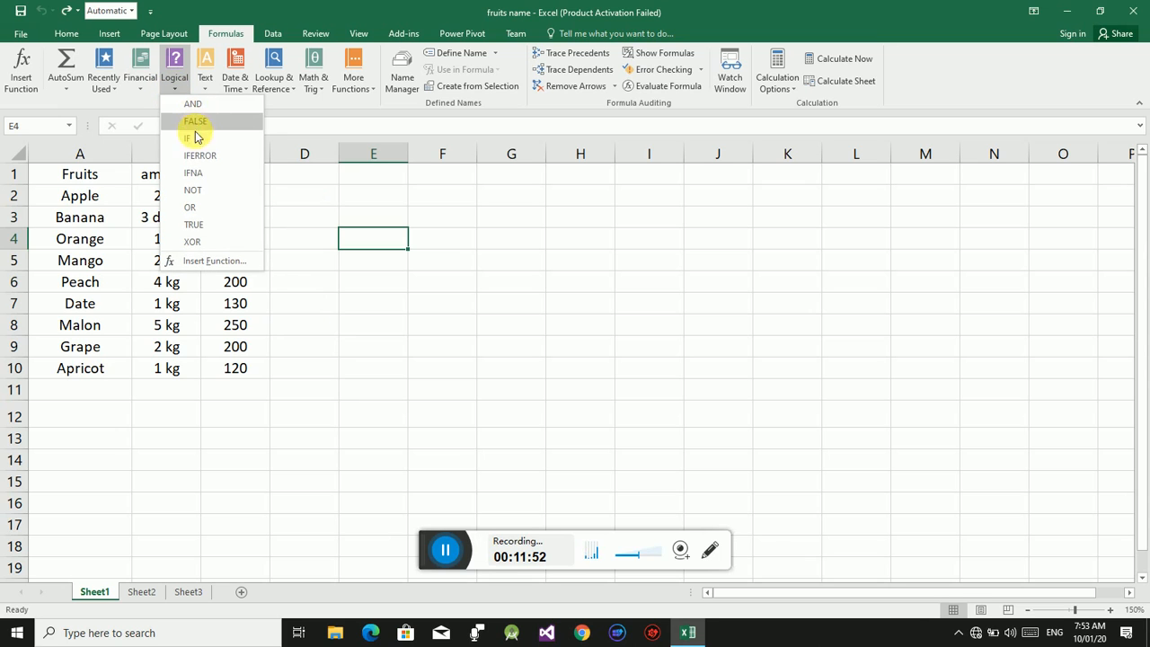
{"action": "left_click", "coordinate": [193, 208]}
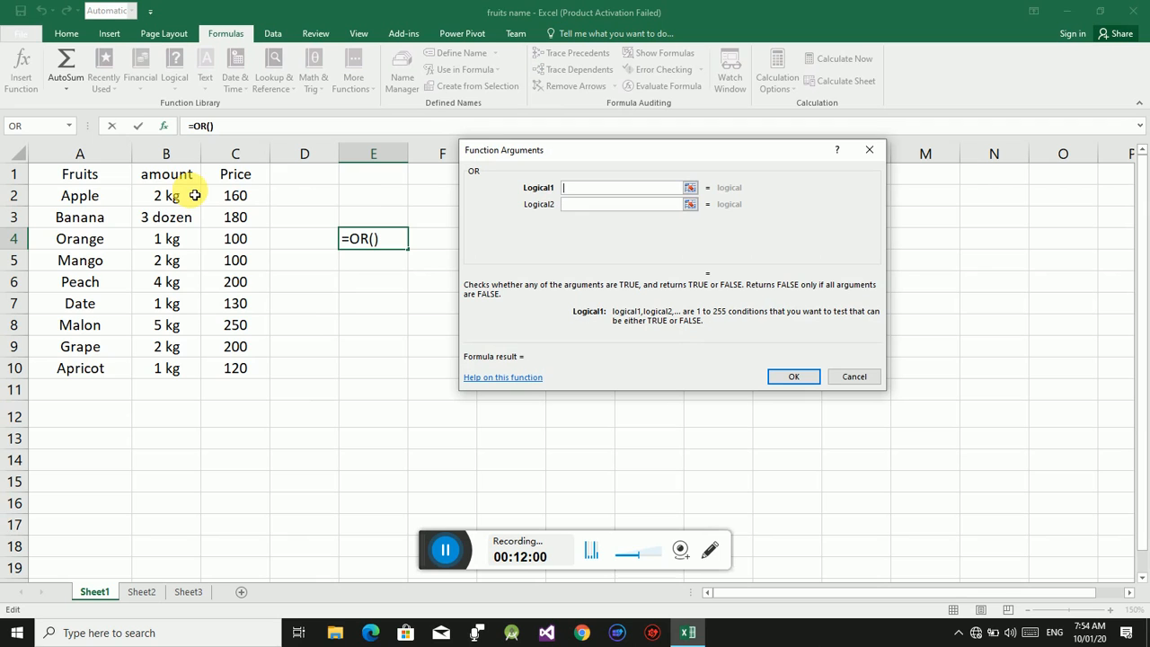
{"action": "left_click_drag", "start_coordinate": [206, 191], "coordinate": [237, 368]}
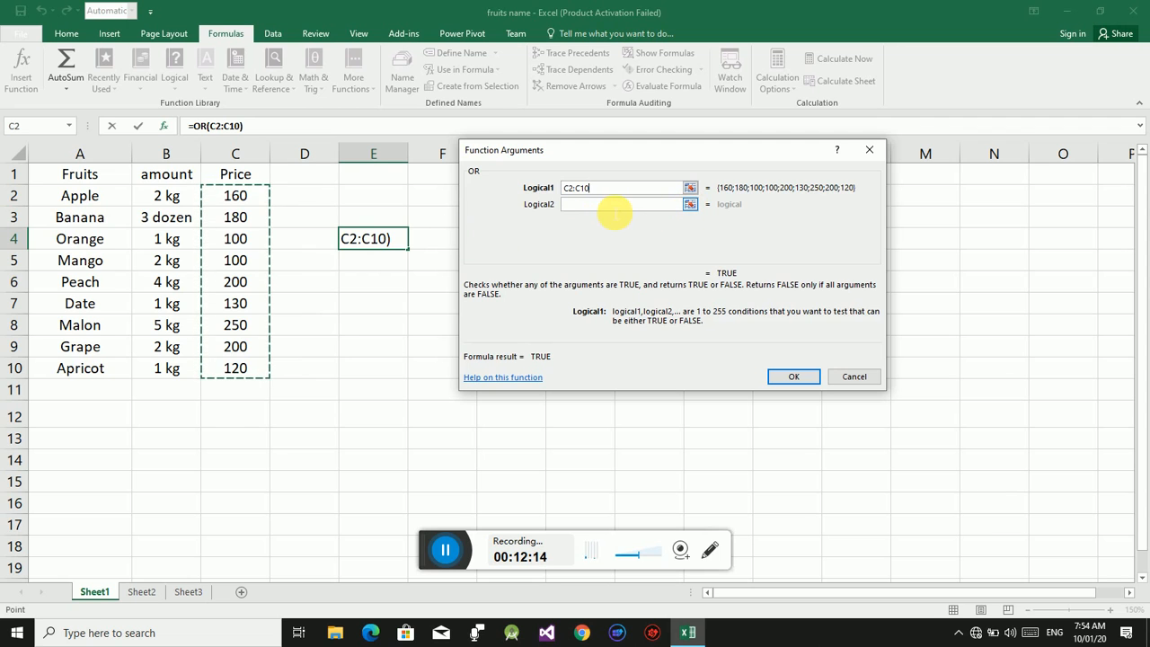
{"action": "left_click", "coordinate": [615, 206]}
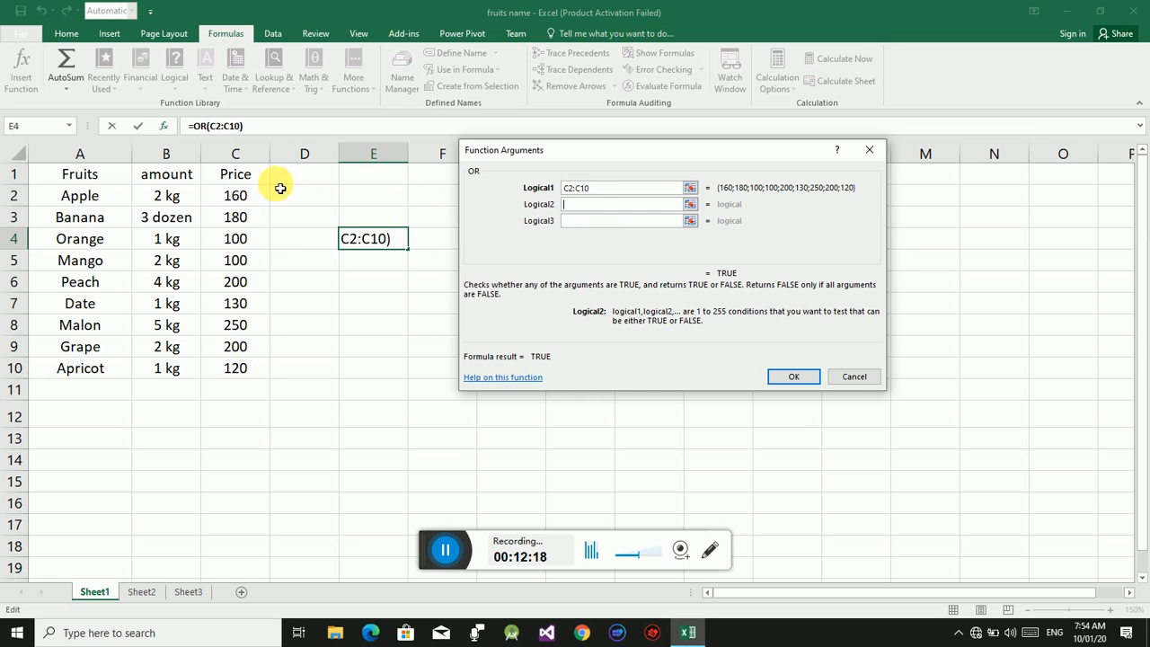
{"action": "left_click_drag", "start_coordinate": [277, 178], "coordinate": [314, 364]}
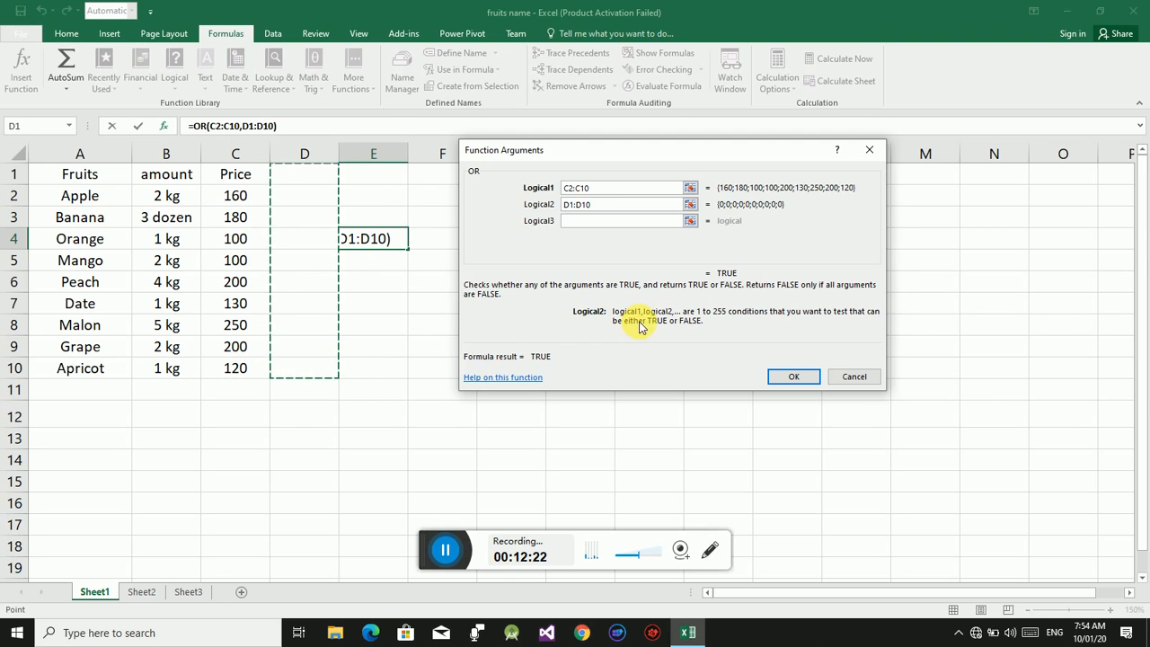
{"action": "left_click", "coordinate": [794, 379]}
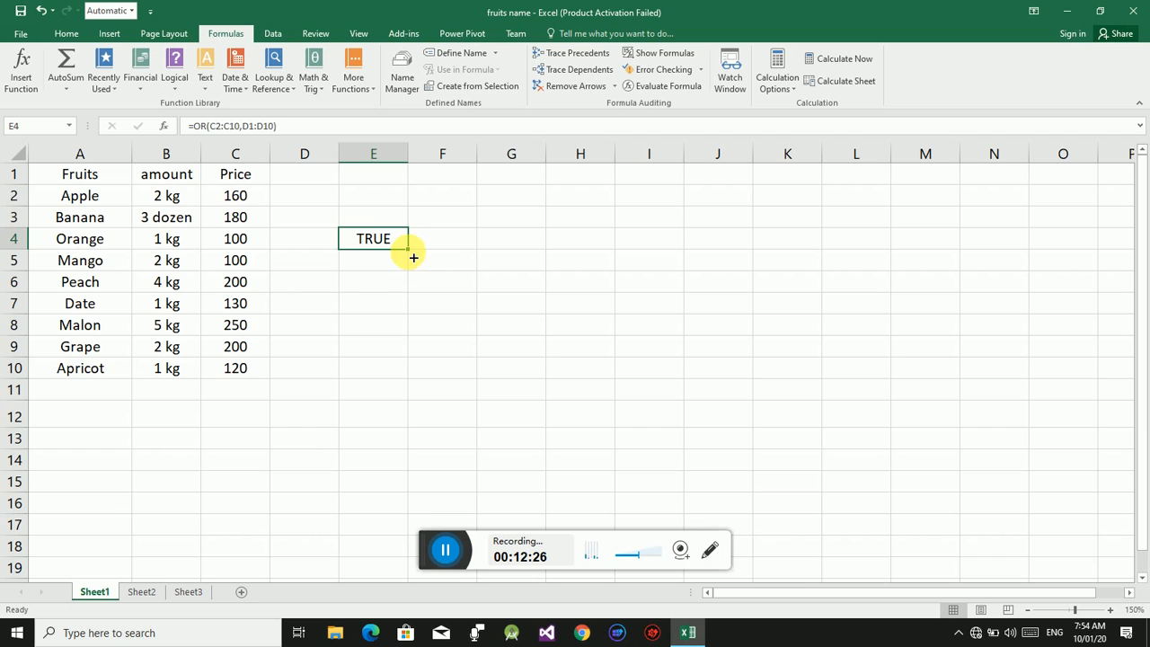
{"action": "left_click_drag", "start_coordinate": [413, 257], "coordinate": [406, 380]}
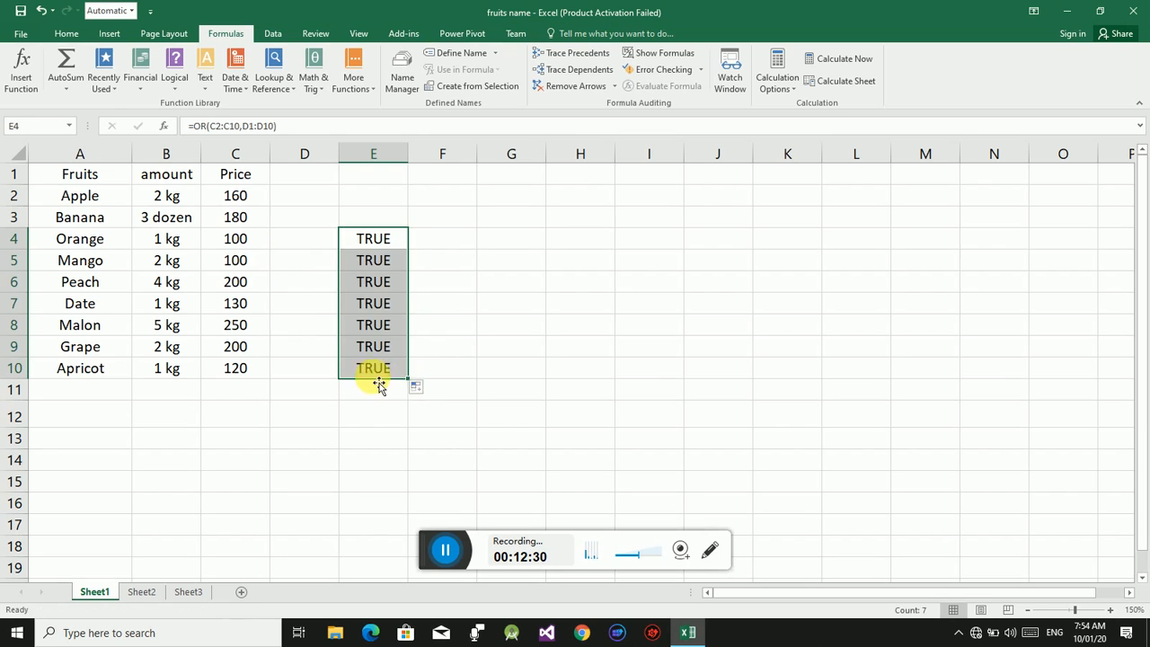